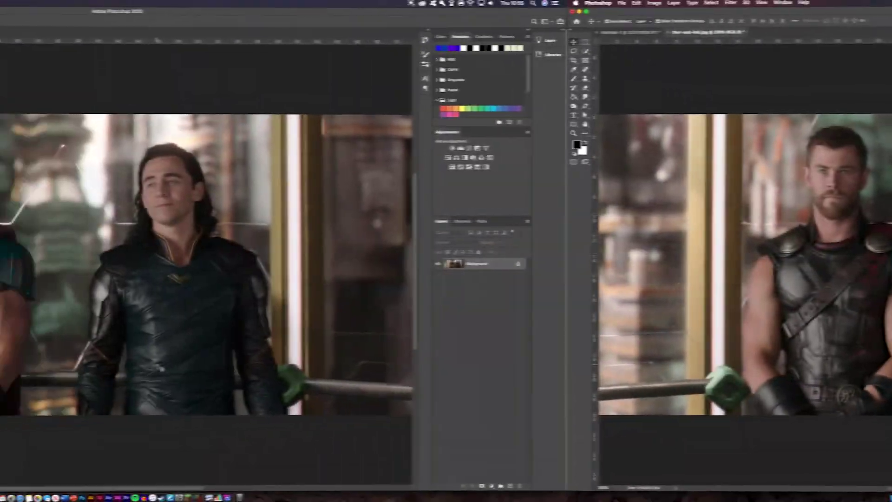
Start a Pen tool path at the image's bottom edge beside Thor's left-side wrist cuff and trace up the outer forearm.
left_click_drag(161, 369, 260, 395)
key("super+plus")
key("super+plus")
key("super+plus")
key("super+plus")
left_click_drag(314, 272, 390, 176)
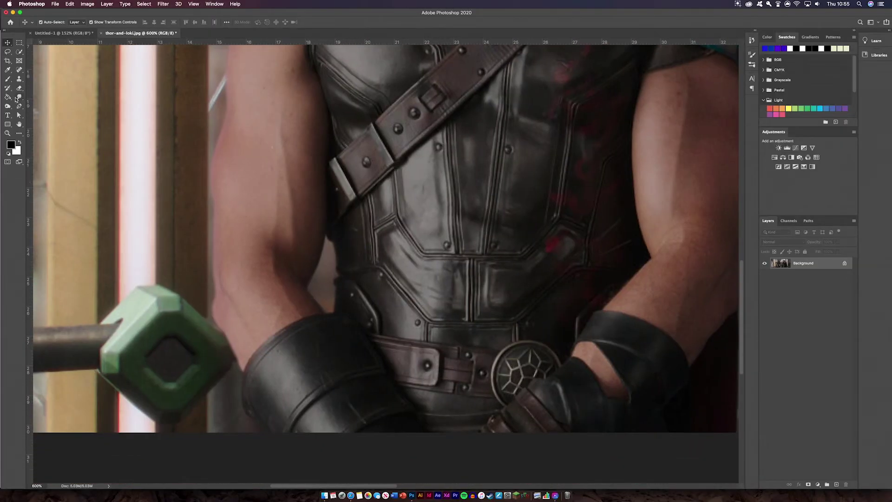
left_click(19, 106)
left_click(265, 433)
left_click_drag(244, 411, 245, 374)
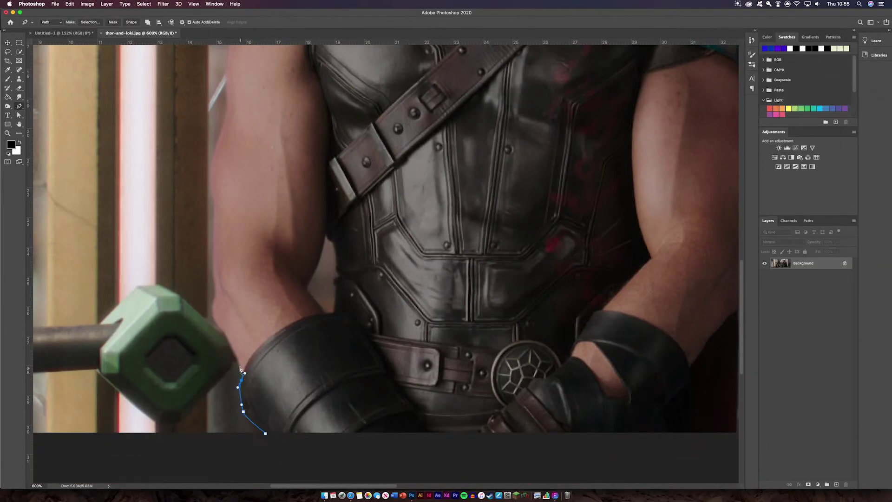
left_click_drag(211, 309, 210, 257)
left_click_drag(208, 176, 212, 164)
Trace the outer edge of the left-side upper arm up to the shoulder armour, redoing the last anchor point.
left_click_drag(228, 228, 235, 423)
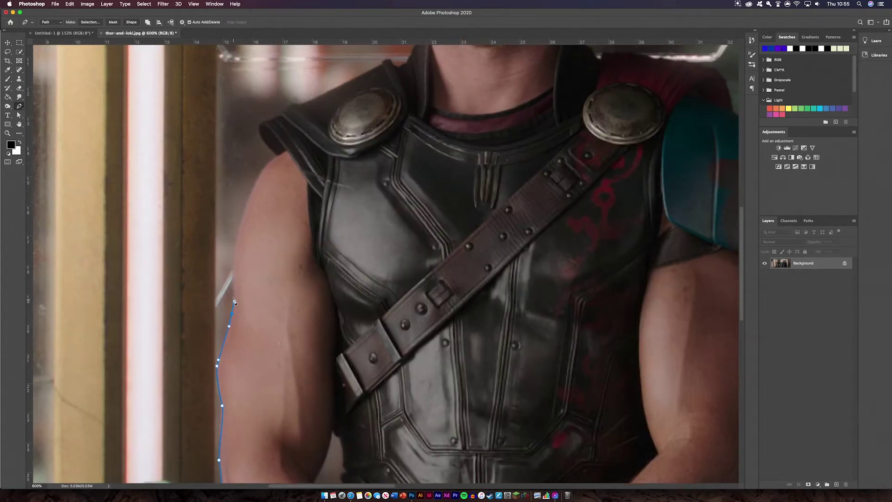
left_click_drag(242, 243, 230, 323)
left_click_drag(239, 271, 250, 249)
left_click_drag(262, 237, 276, 188)
key("super+z")
left_click(268, 194)
Trace the path along the top edge of the left-side shoulder armour to the base of the collar.
key("super+plus")
key("super+plus")
key("super+plus")
key("super+plus")
left_click_drag(159, 111, 293, 374)
left_click(260, 310)
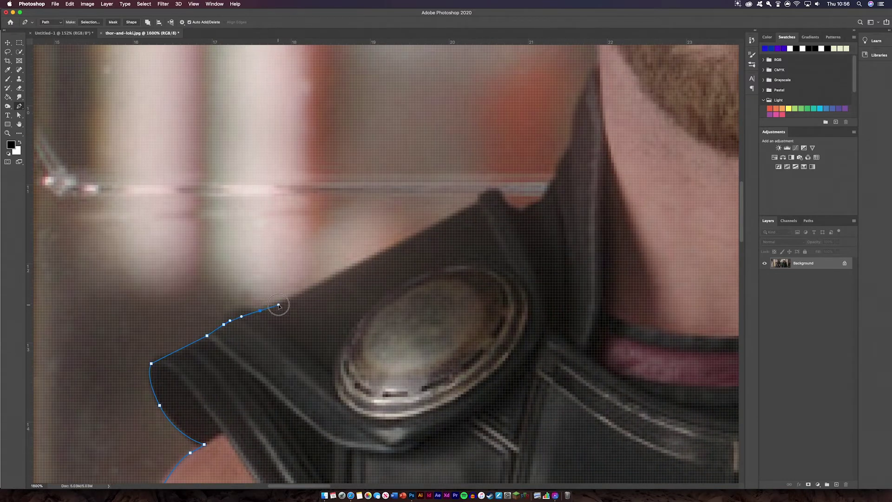
left_click_drag(474, 201, 521, 212)
left_click_drag(557, 184, 415, 314)
Continue the path up the left-side edge of the collar and along the neck to the jaw.
left_click(422, 284)
left_click_drag(433, 243, 432, 236)
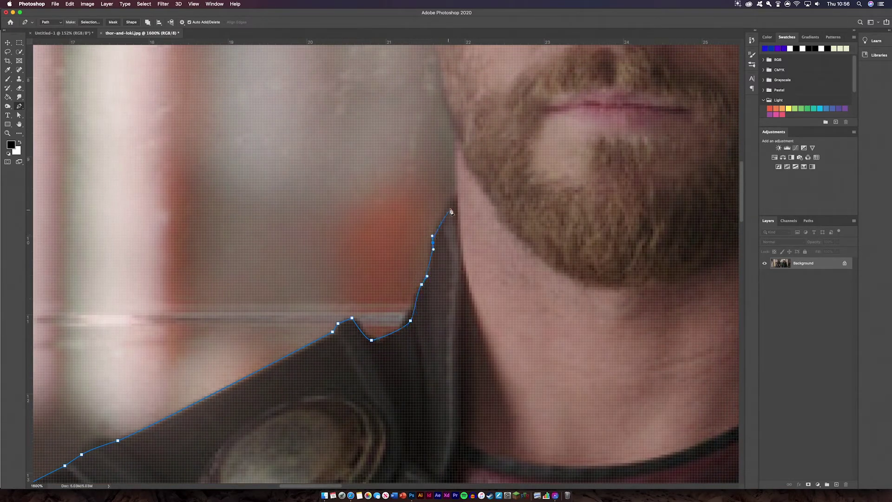
left_click_drag(452, 198, 461, 194)
left_click(456, 135)
left_click_drag(436, 103, 362, 353)
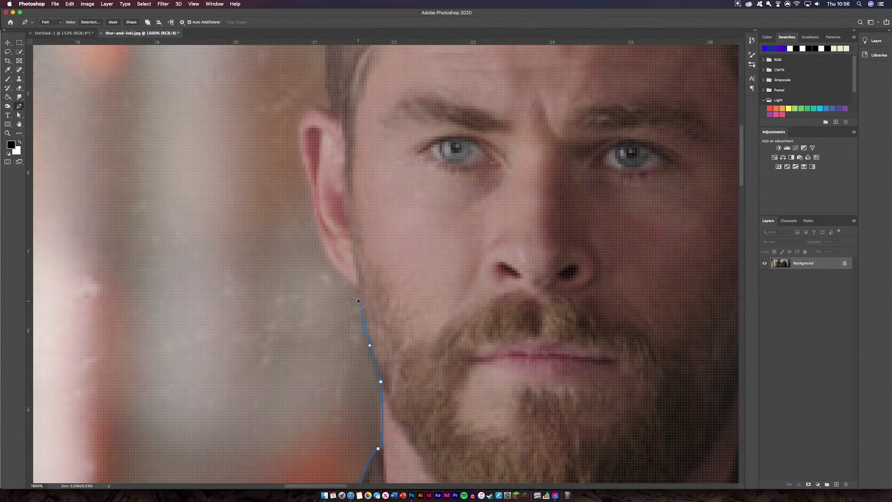
Trace around the outer edge of the left-side ear with the path.
left_click(350, 283)
left_click_drag(318, 216, 342, 333)
left_click_drag(340, 351, 334, 331)
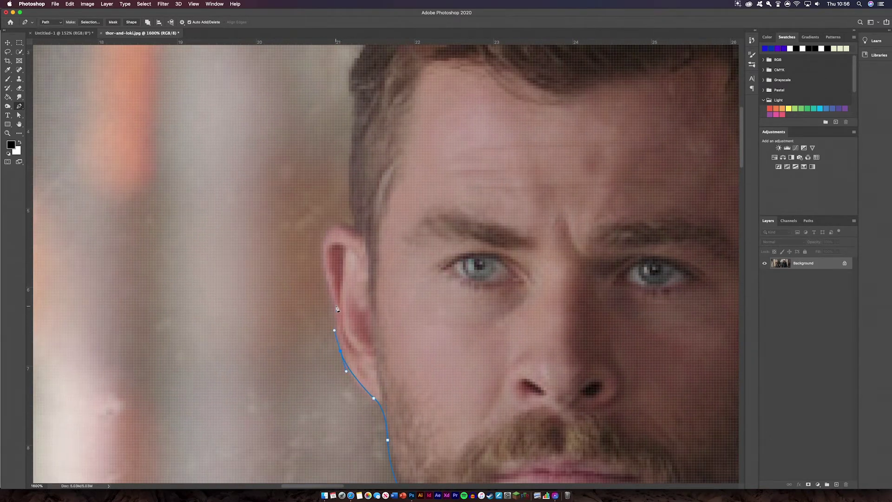
left_click_drag(324, 262, 309, 332)
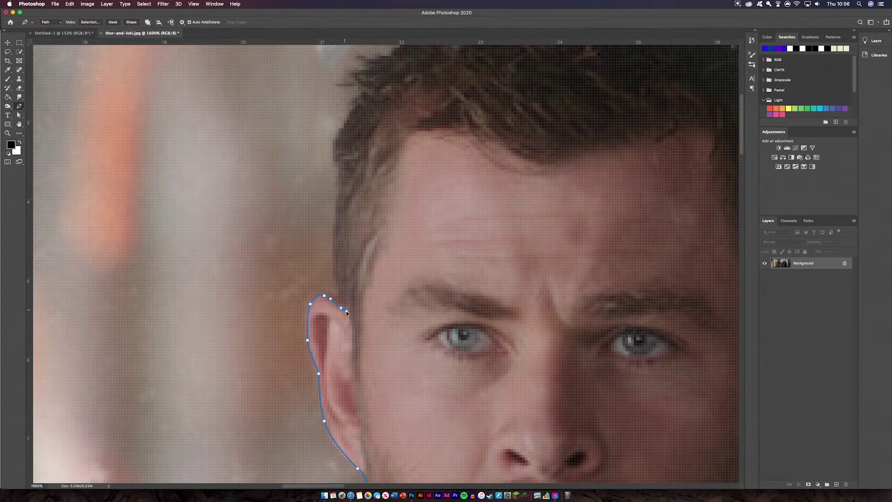
left_click_drag(336, 242, 314, 353)
Trace the hair edge from above the left-side ear up towards the top of the head.
left_click(315, 274)
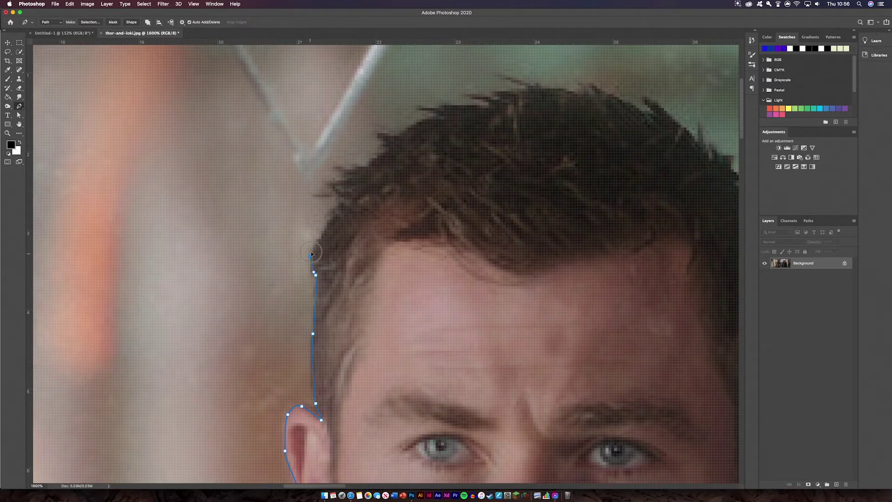
left_click_drag(310, 254, 313, 248)
left_click_drag(333, 222, 325, 281)
left_click_drag(316, 269, 305, 273)
left_click_drag(307, 261, 275, 285)
left_click(413, 194)
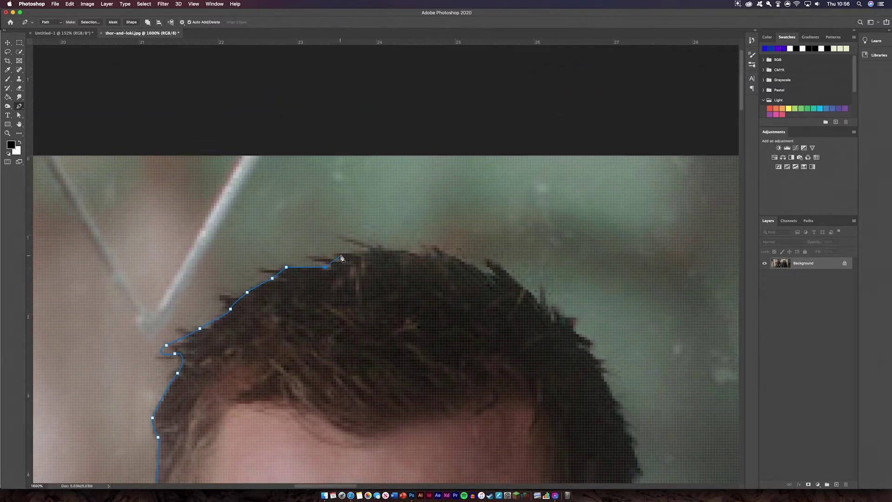
Trace the spiky hair edge across the top of the head with closely spaced anchor points.
left_click_drag(404, 251, 418, 253)
left_click(442, 251)
left_click(473, 265)
left_click(482, 277)
left_click(496, 281)
left_click(493, 274)
left_click(483, 257)
left_click(534, 301)
Continue the path down the right-side hair edge to the top of the ear.
left_click_drag(553, 344, 339, 234)
left_click(305, 202)
left_click(354, 266)
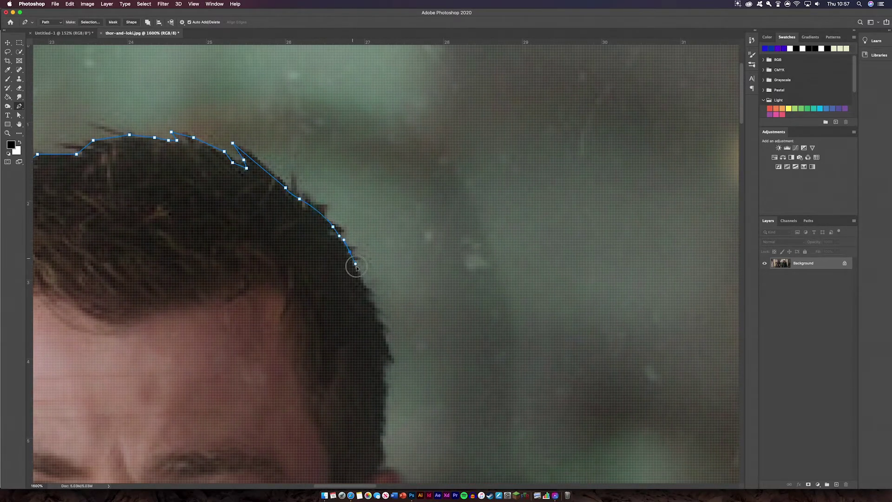
left_click_drag(363, 293, 367, 306)
left_click_drag(380, 344, 382, 355)
left_click_drag(379, 384, 403, 136)
left_click_drag(405, 166, 401, 173)
left_click(402, 199)
left_click(394, 227)
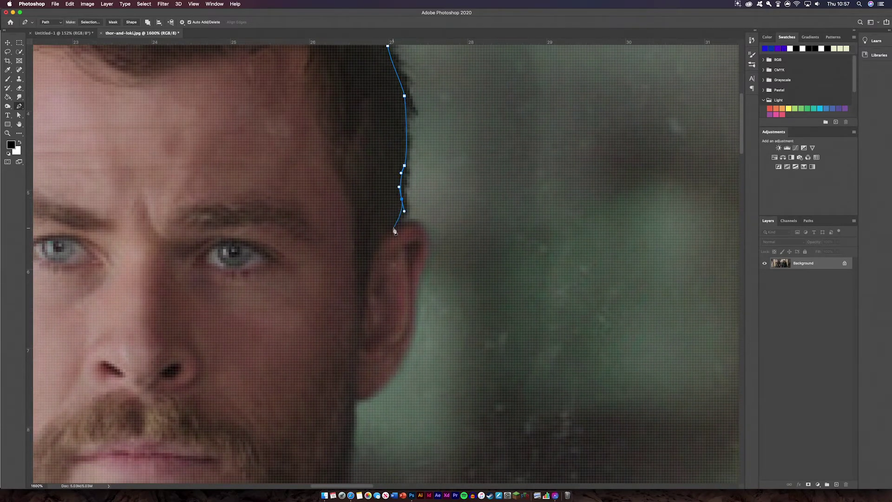
Trace around the right-side ear and its lobe down to the jaw.
left_click_drag(416, 221, 423, 267)
left_click_drag(413, 339, 485, 231)
left_click_drag(468, 248, 434, 264)
left_click(435, 269)
left_click_drag(431, 338, 417, 125)
Trace from the jaw down the right-side edge of the collar towards the red cape.
left_click(413, 169)
left_click_drag(422, 186, 435, 220)
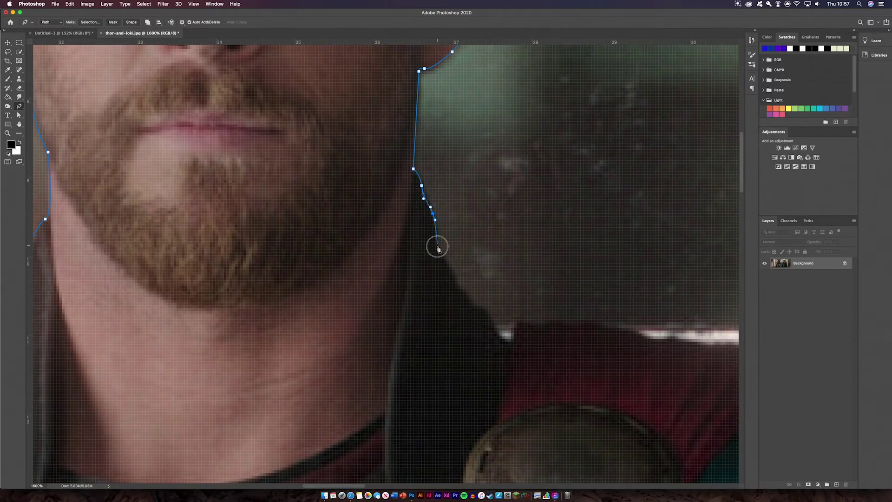
left_click(438, 244)
left_click(452, 269)
left_click(458, 286)
left_click(466, 292)
left_click(472, 305)
left_click(483, 308)
left_click_drag(489, 322, 361, 259)
Trace the path along the top edge of the red cape across the right-side shoulder.
left_click(516, 322)
left_click(340, 251)
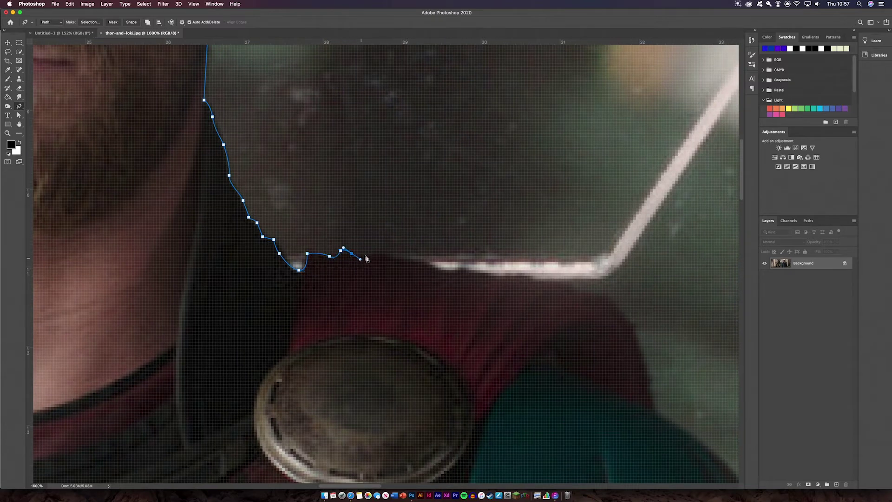
left_click(374, 251)
left_click(386, 256)
left_click(424, 262)
left_click(447, 270)
left_click(477, 273)
left_click_drag(511, 276, 566, 286)
left_click_drag(592, 293, 623, 314)
Continue the path down the cape edge and around the teal shoulder armour to its lower tip.
left_click_drag(630, 326, 433, 176)
left_click_drag(444, 206, 456, 260)
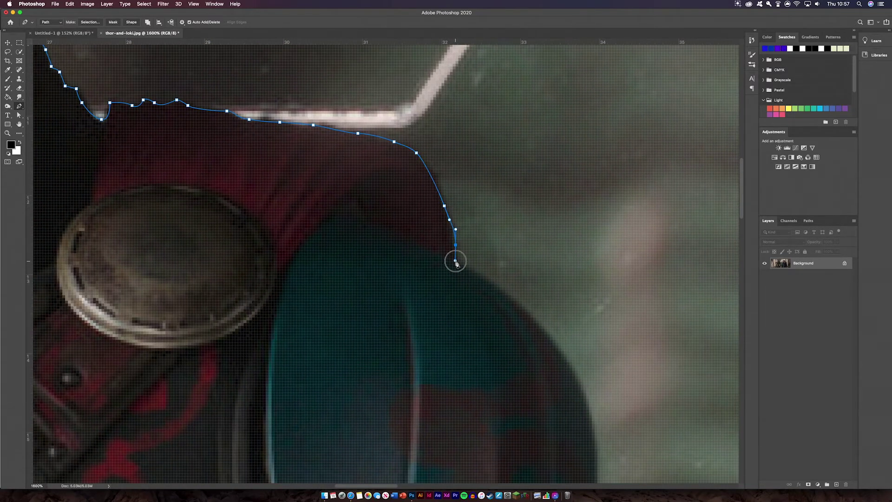
left_click(455, 262)
left_click_drag(522, 319, 421, 200)
left_click_drag(448, 258, 452, 272)
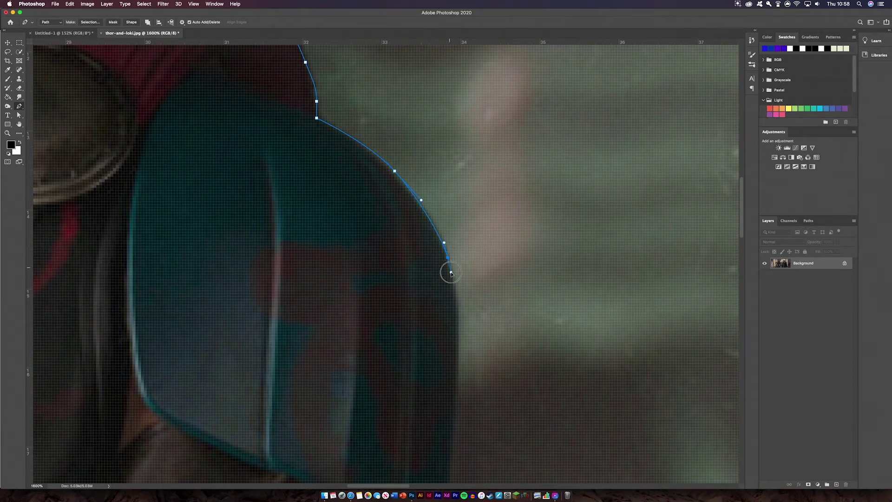
left_click_drag(455, 324, 459, 109)
left_click_drag(454, 204, 452, 217)
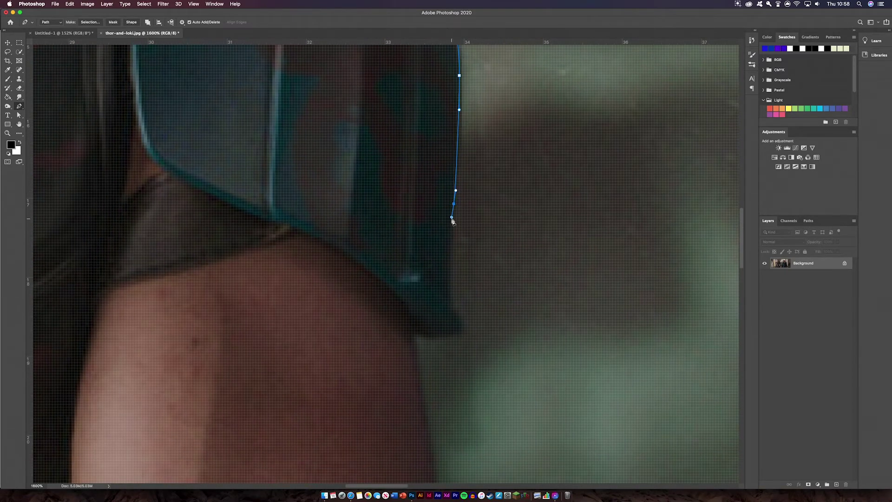
left_click_drag(451, 304, 391, 76)
left_click(462, 326)
Trace the outer edge of the right-side arm from the shoulder armour down to the elbow.
left_click_drag(410, 160, 409, 178)
left_click_drag(415, 235, 412, 252)
left_click_drag(408, 290, 472, 77)
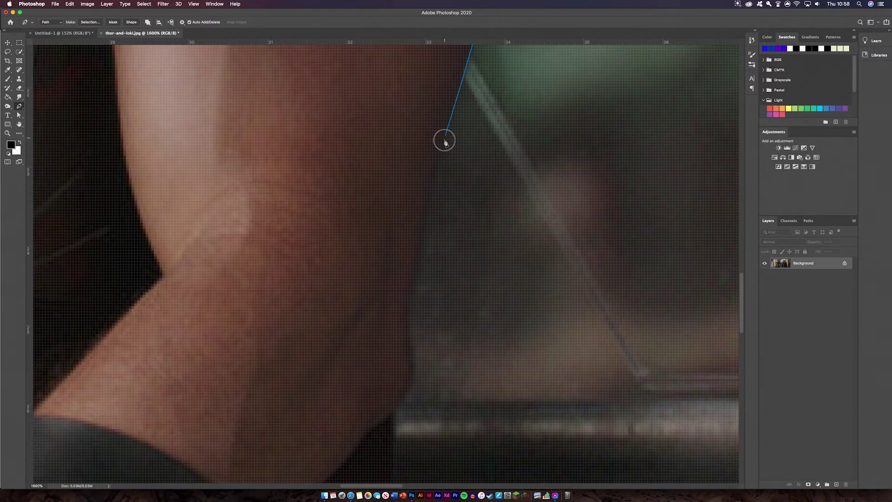
left_click(444, 137)
left_click_drag(419, 258, 418, 274)
left_click_drag(411, 342, 412, 356)
left_click_drag(411, 393, 594, 198)
Try to continue the path from the elbow past the wrist cuff and below the image back towards the start.
left_click_drag(504, 264, 464, 317)
left_click(435, 359)
left_click_drag(444, 351, 540, 126)
left_click_drag(530, 199, 520, 208)
left_click(379, 312)
left_click_drag(114, 361, 557, 354)
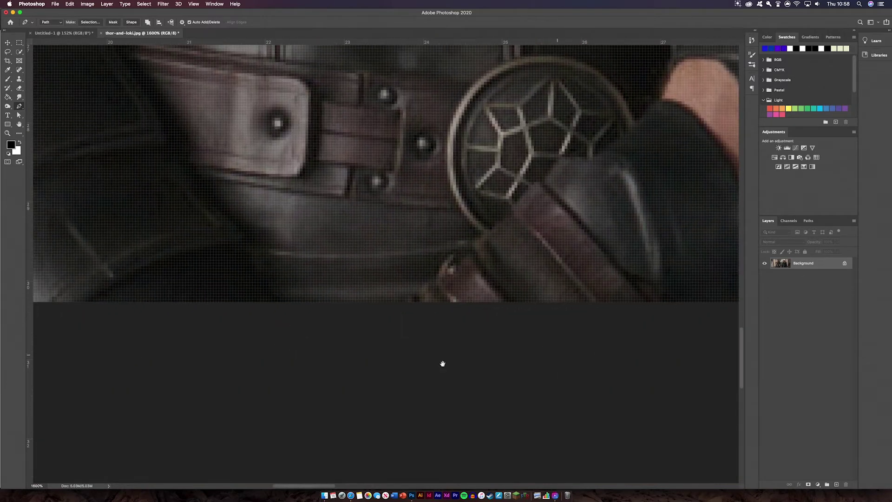
left_click(334, 354)
left_click(175, 327)
left_click_drag(202, 330, 546, 359)
left_click(245, 369)
left_click(187, 335)
Undo the path segments drawn from the elbow downward and along the image's bottom edge.
key("super+minus")
key("super+minus")
key("super+minus")
key("super+minus")
key("super+minus")
key("super+minus")
key("super+minus")
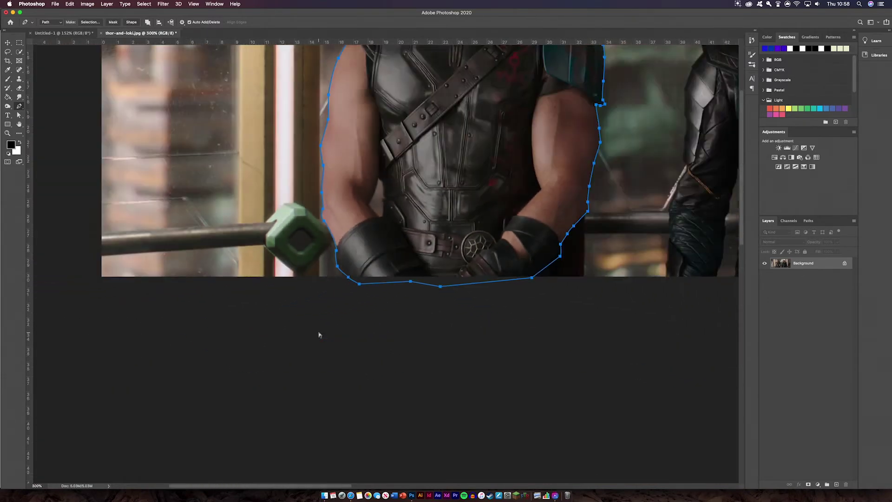
key("super+minus")
key("super+z")
key("super+z")
key("super+z")
key("super+z")
key("super+z")
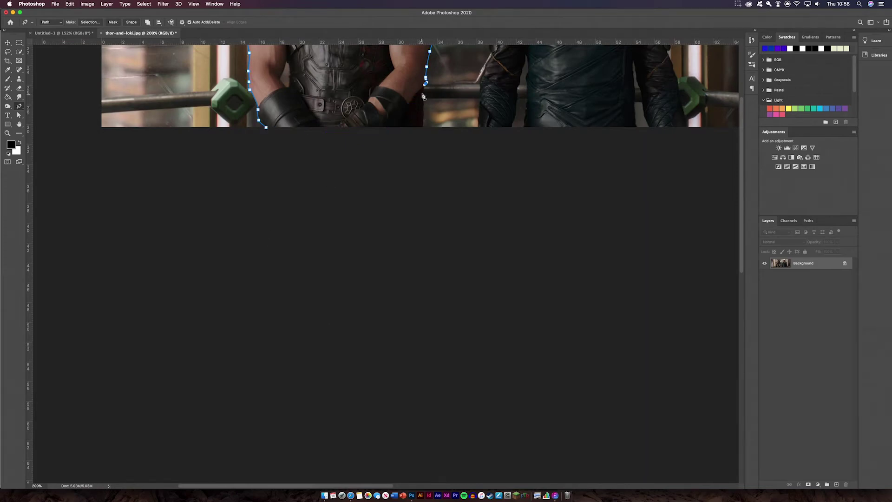
Extend the path from the elbow down around the cape and below the image, closing it at the starting point.
left_click(423, 131)
left_click(401, 139)
left_click(339, 139)
left_click(266, 127)
Unlock the Background layer and load the Thor work path as a selection.
key("super+minus")
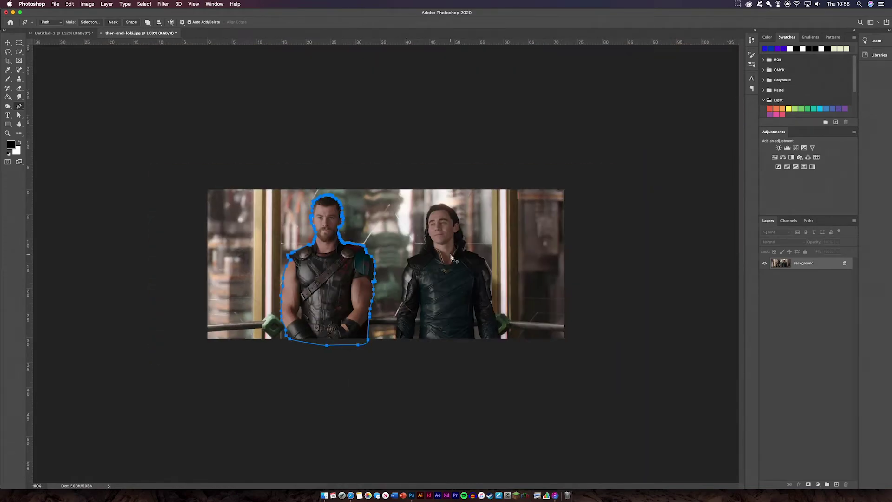
key("super+plus")
key("super+plus")
key("super+plus")
left_click_drag(285, 245, 538, 120)
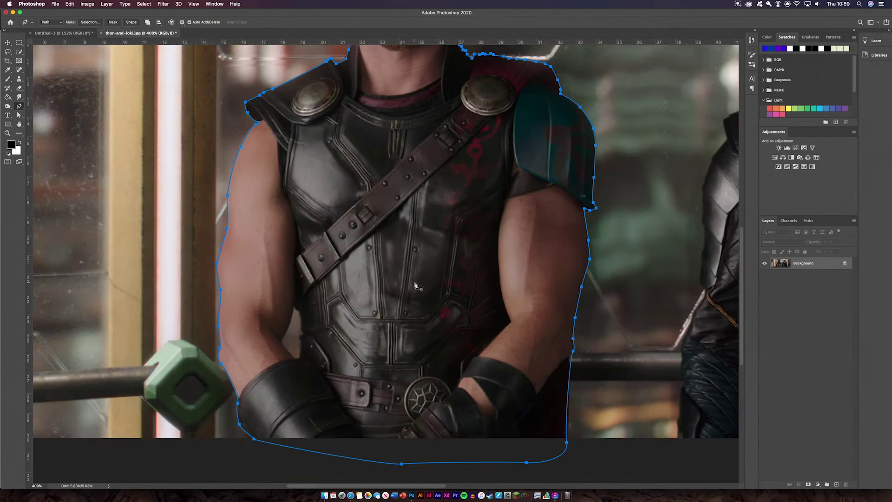
left_click(845, 263)
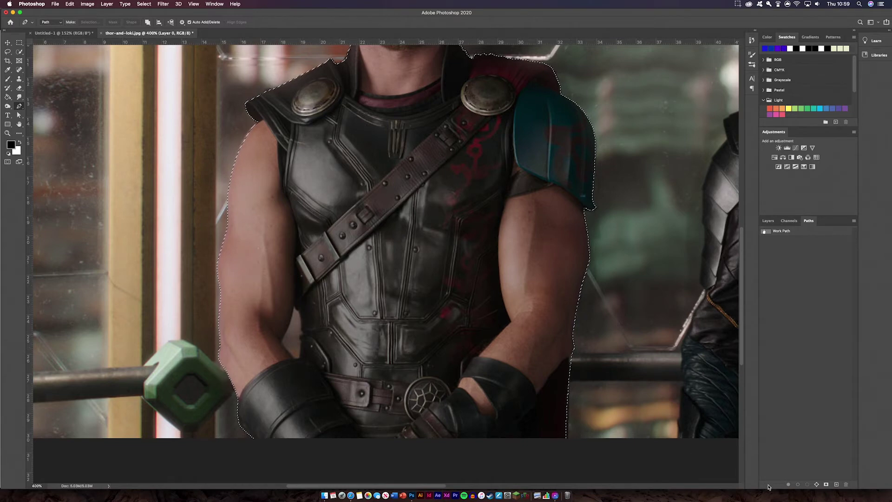
left_click(768, 221)
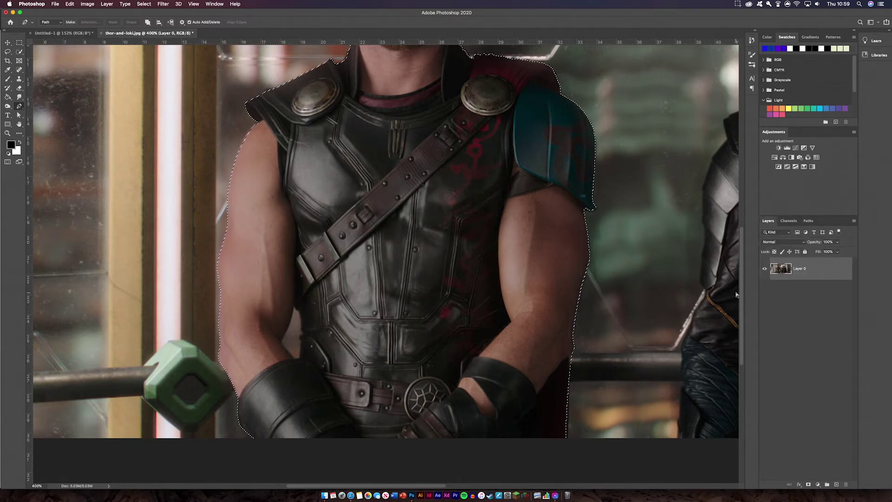
Add a layer mask from the selection to hide everything around Thor.
key("super+minus")
key("super+minus")
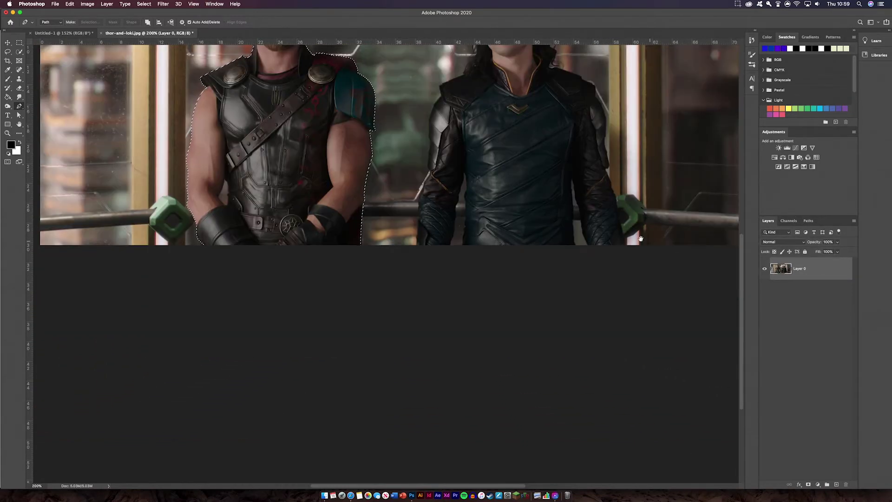
scroll(500, 233, "up", 3)
scroll(500, 232, "left", 3)
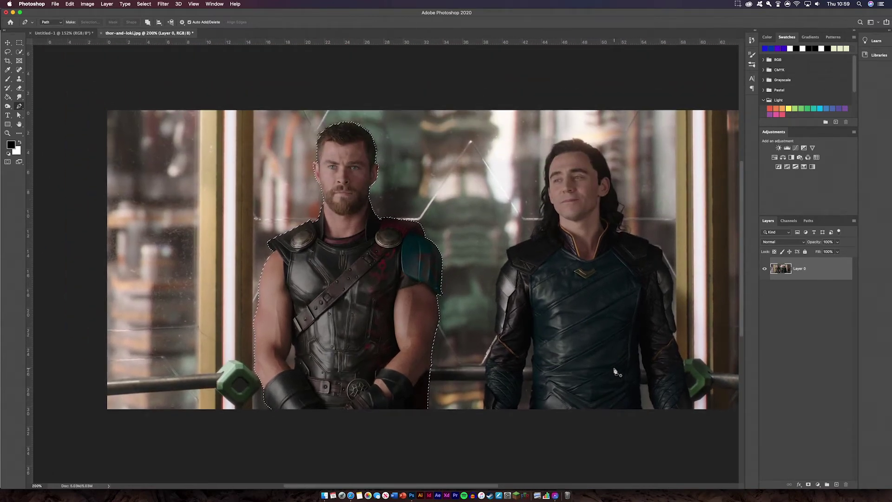
left_click(810, 485)
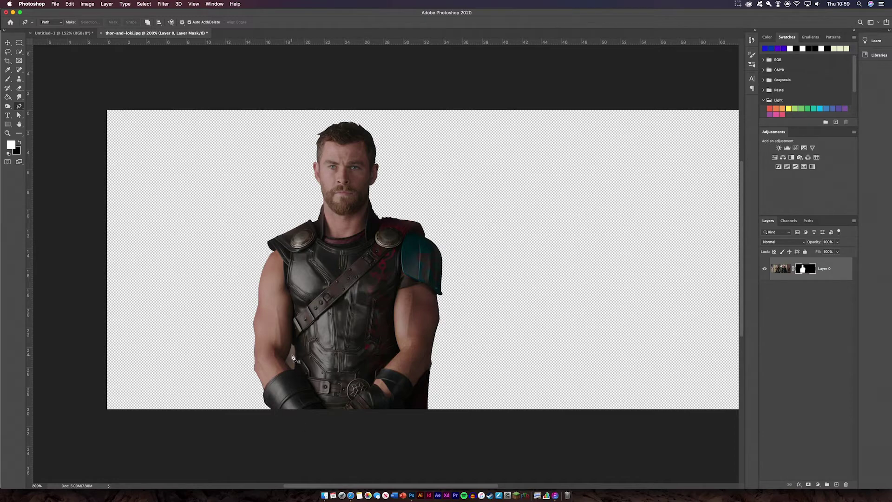
Draw a Pen path around the background gap between Thor's left-side arm and his torso.
key("super+plus")
key("super+plus")
key("super+plus")
key("super+plus")
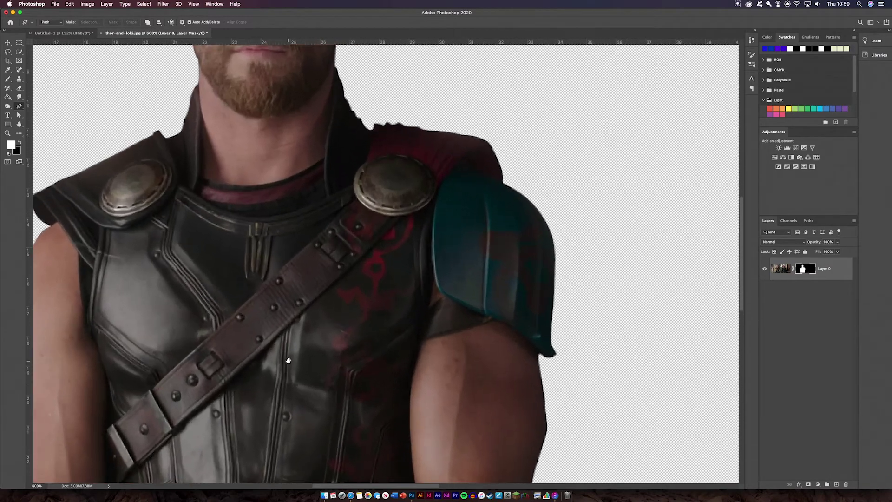
left_click_drag(292, 393, 507, 112)
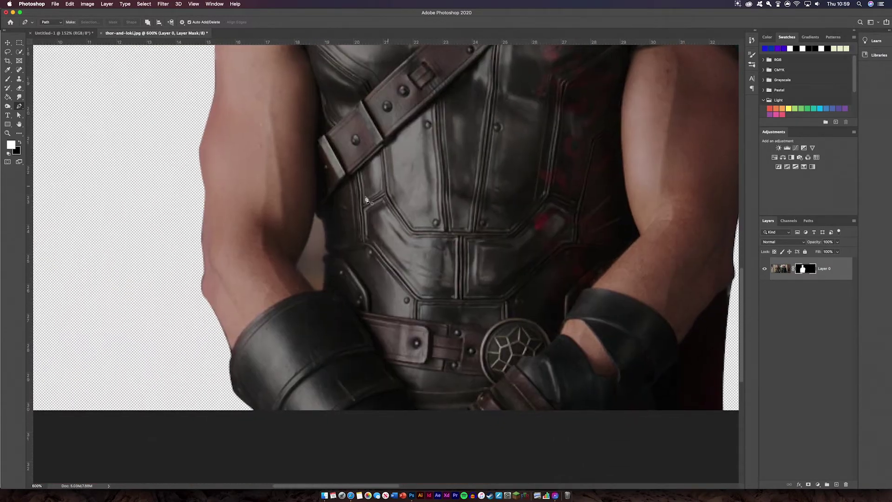
left_click(316, 212)
left_click_drag(307, 255, 293, 269)
left_click(324, 292)
left_click(326, 262)
left_click(325, 256)
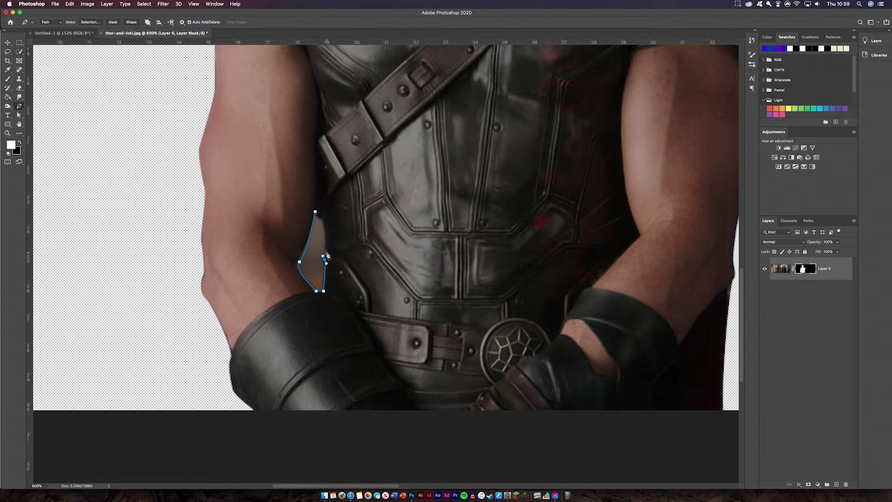
left_click(326, 236)
left_click(327, 220)
Load the gap's path as a selection and remove that area from the cutout on the layer mask.
left_click(808, 221)
left_click(809, 485)
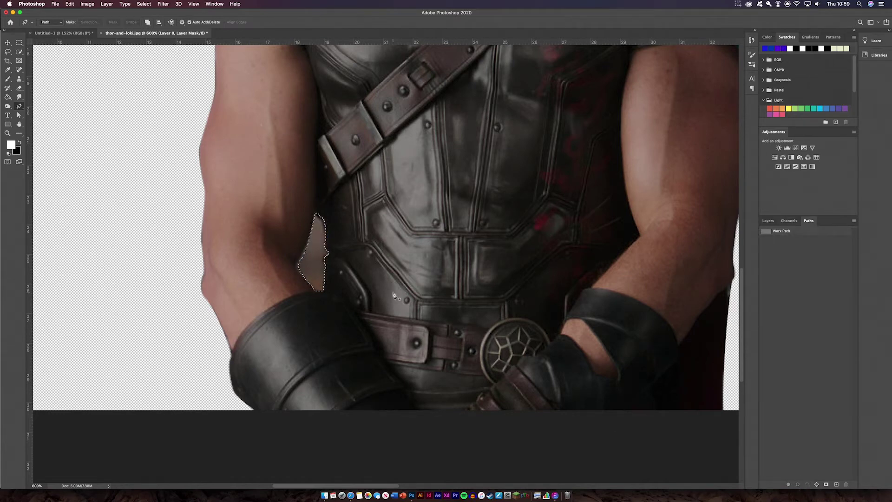
key("Delete")
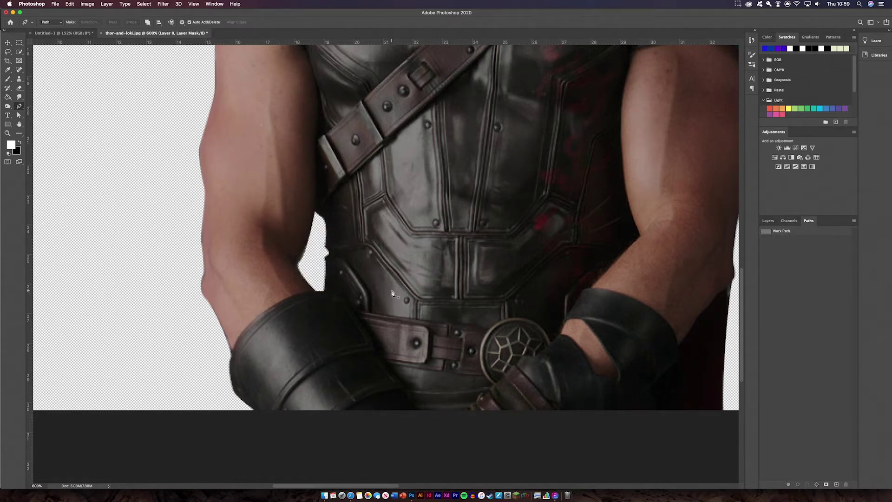
key("super+minus")
key("super+minus")
key("super+minus")
key("super+minus")
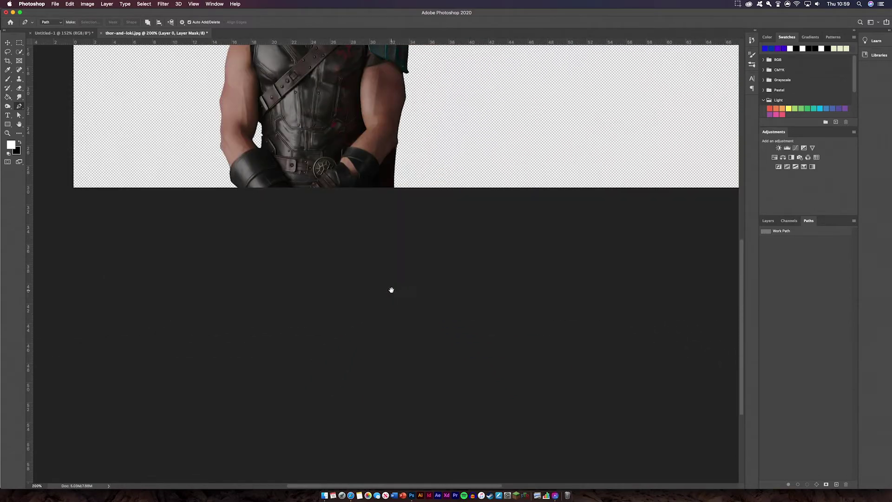
left_click_drag(382, 247, 420, 420)
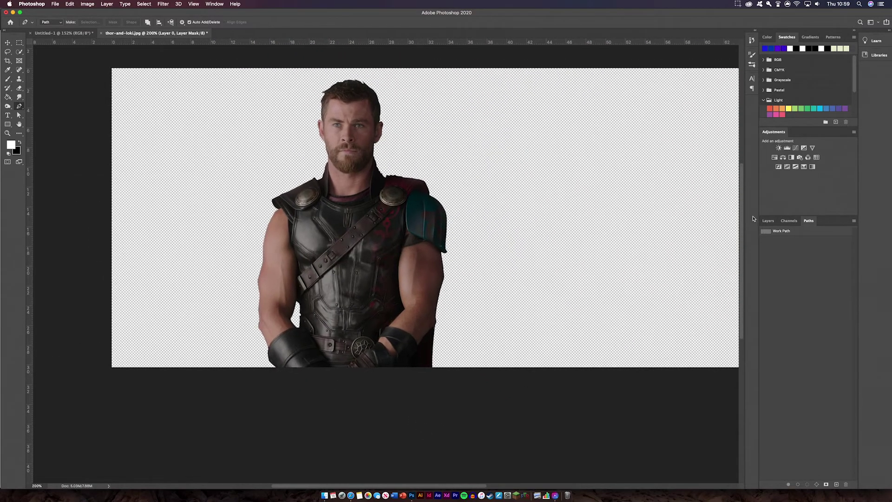
Open Layer 0's mask in the Select and Mask workspace.
left_click(769, 221)
double_click(805, 275)
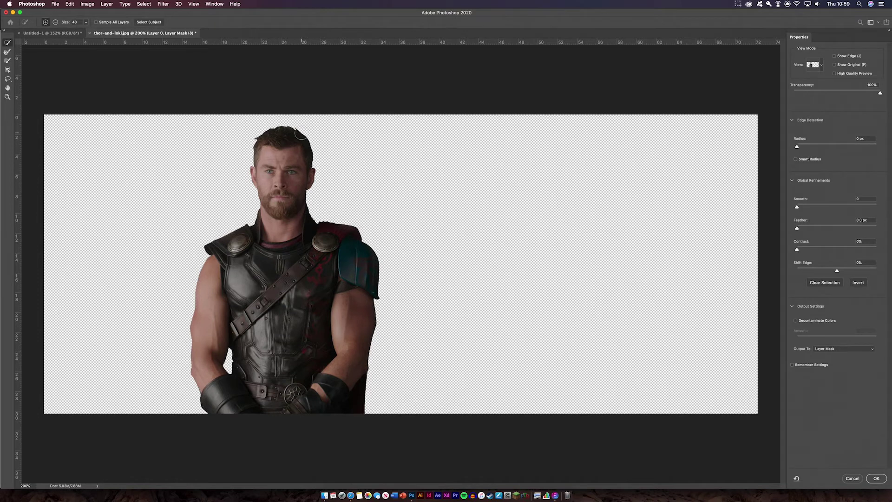
mouse_move(301, 134)
left_mouse_down()
mouse_move(321, 139)
mouse_move(265, 122)
mouse_move(321, 142)
left_mouse_up()
key("b")
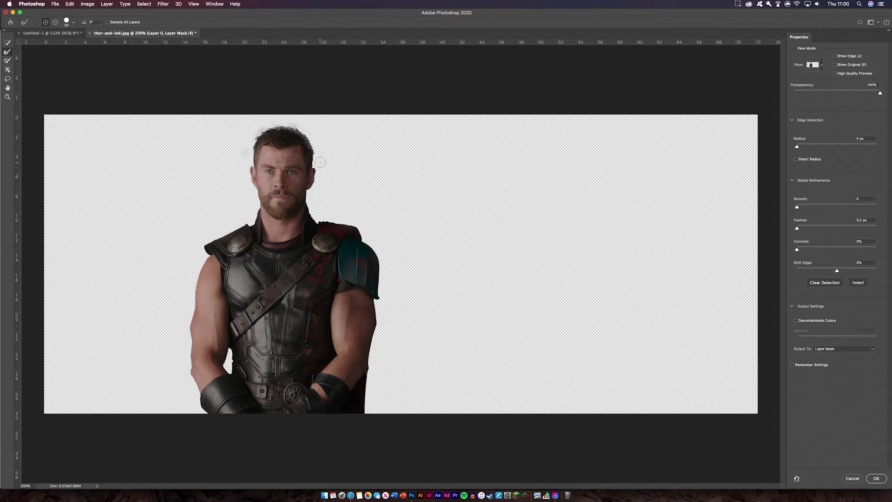
key("super+plus")
key("super+plus")
key("super+plus")
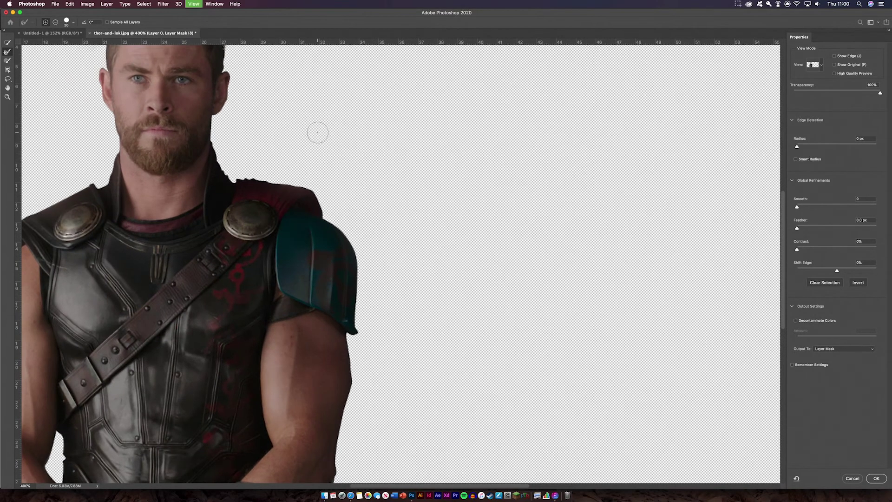
left_click_drag(233, 118, 381, 327)
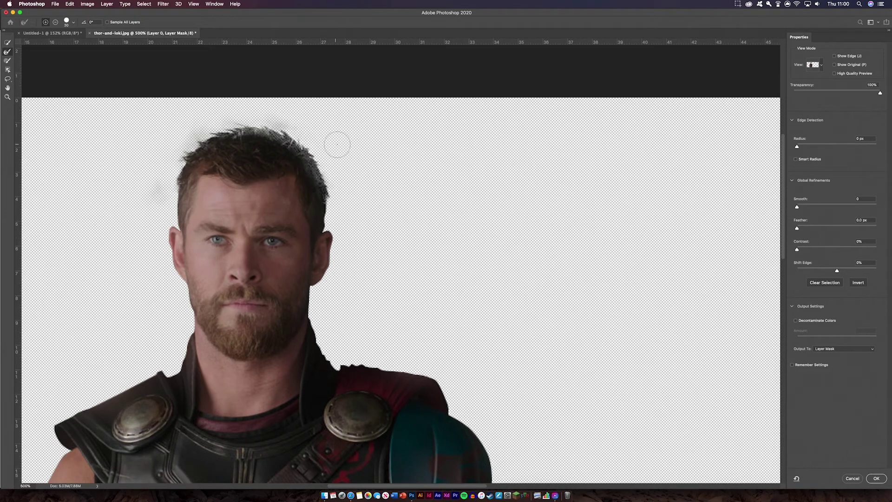
key("super+z")
key("super+z")
key("super+z")
key("super+z")
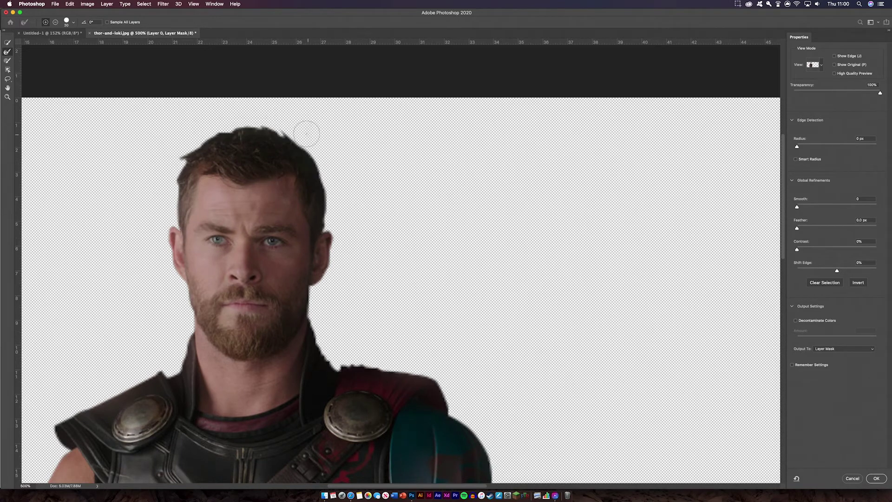
Brush along the top and both sides of Thor's hair with the Refine Edge Brush.
mouse_move(309, 132)
left_mouse_down()
mouse_move(242, 113)
mouse_move(197, 124)
mouse_move(176, 151)
mouse_move(184, 136)
left_mouse_up()
left_click_drag(198, 130, 163, 179)
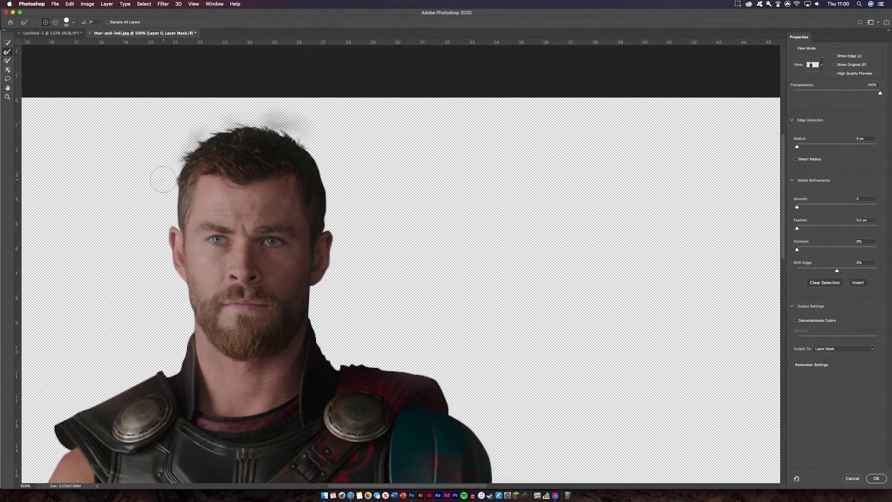
mouse_move(327, 156)
left_mouse_down()
mouse_move(318, 144)
mouse_move(339, 201)
left_mouse_up()
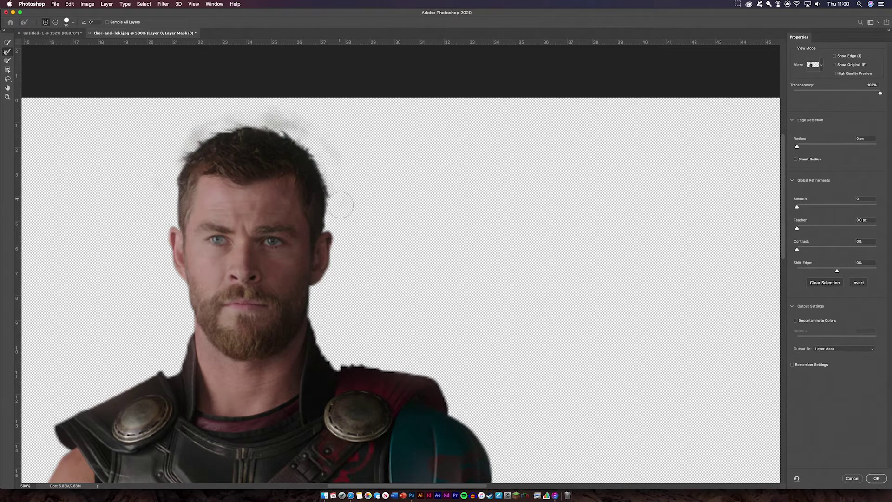
Refine the mask edge along the collar and the cape on Thor's right-side shoulder, using a smaller Refine Edge Brush.
scroll(420, 191, "down", 5)
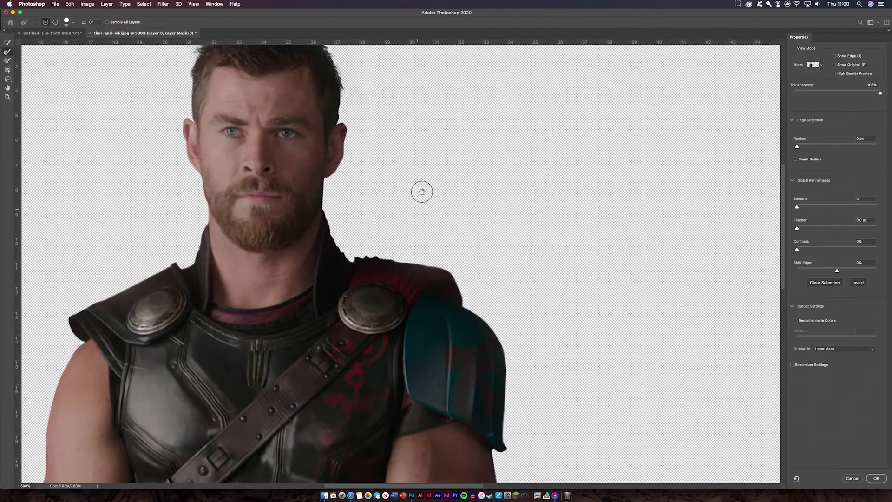
left_click_drag(354, 209, 391, 220)
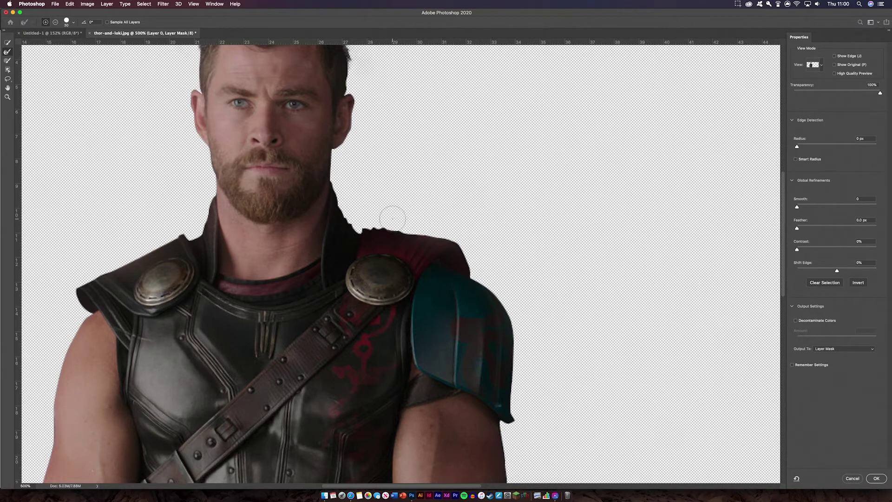
key("bracketleft")
key("bracketleft")
left_click_drag(377, 226, 416, 231)
key("super+1")
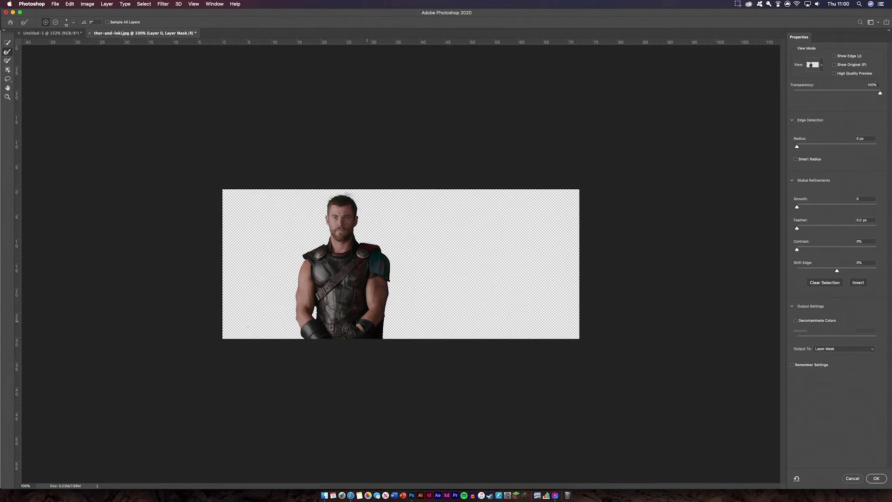
key("super+equal")
key("super+equal")
key("super+equal")
key("super+equal")
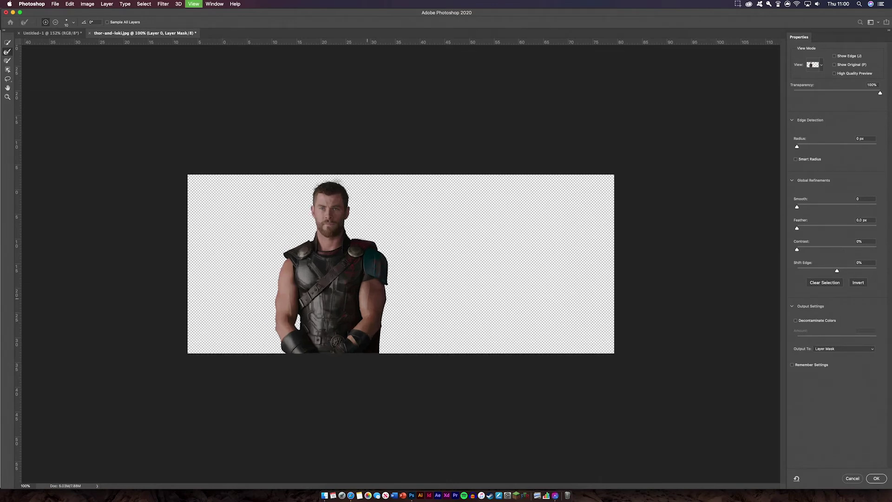
left_click_drag(321, 328, 674, 190)
left_click_drag(316, 300, 479, 205)
left_click_drag(341, 306, 348, 337)
key("super+z")
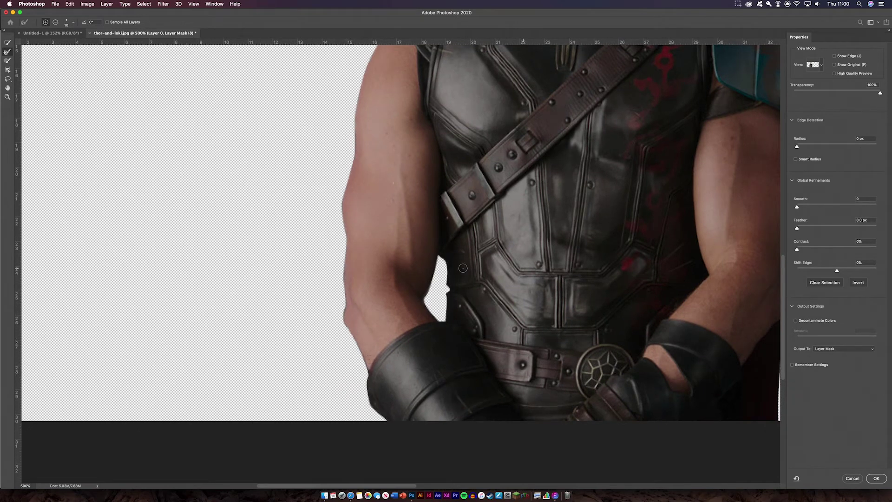
key("super+minus")
key("super+minus")
key("super+minus")
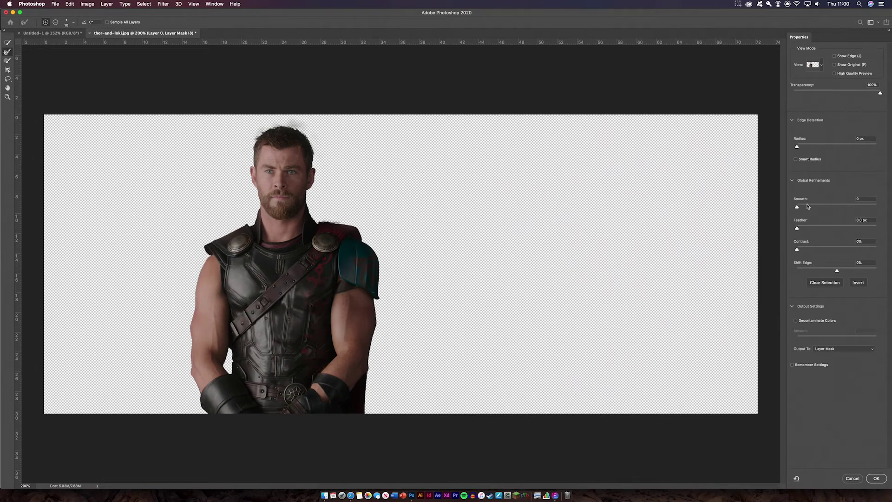
Set the mask's Smooth to about 28 and Contrast to 21%, and output the refinement to the layer mask.
left_click_drag(808, 206, 821, 206)
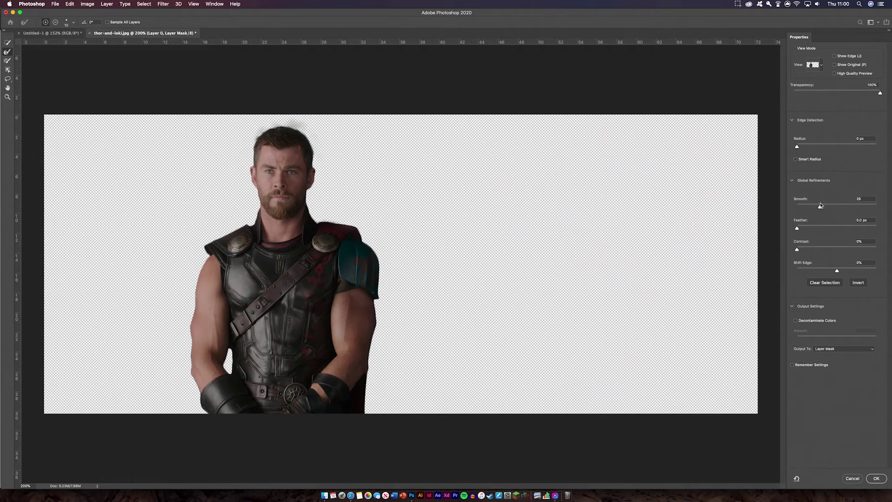
left_click(812, 227)
left_click_drag(812, 227, 815, 249)
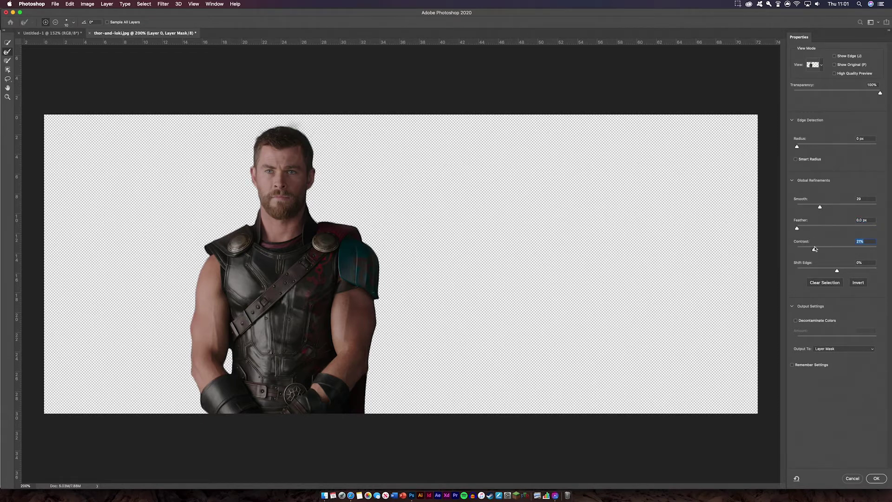
left_click(875, 479)
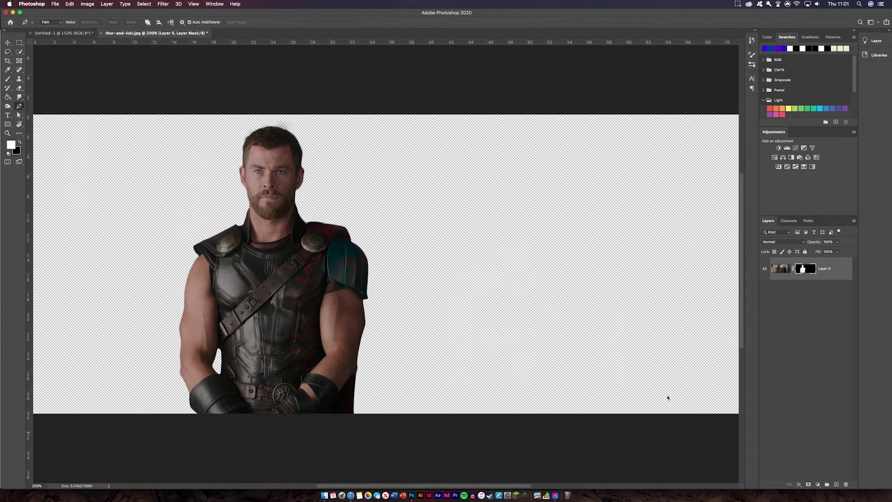
Apply the refined layer mask permanently to Layer 0, then switch to the Move tool and deselect the layer.
right_click(805, 275)
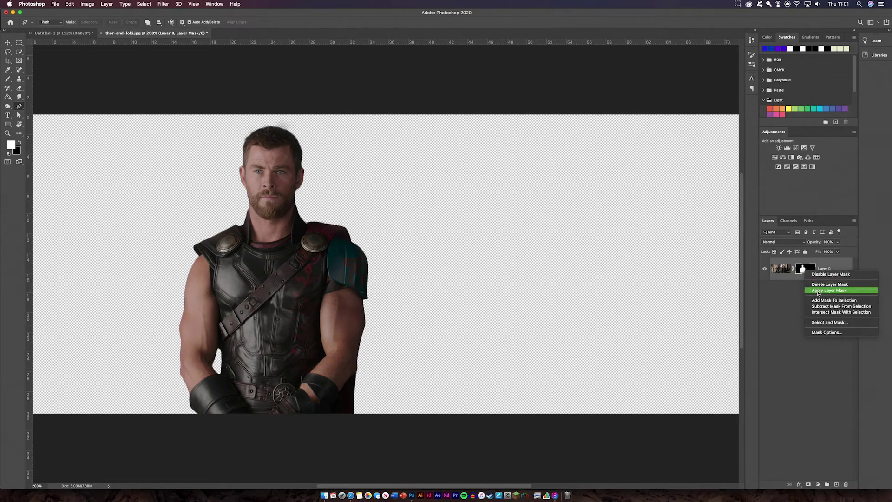
left_click(828, 294)
left_click(7, 43)
left_click(342, 199)
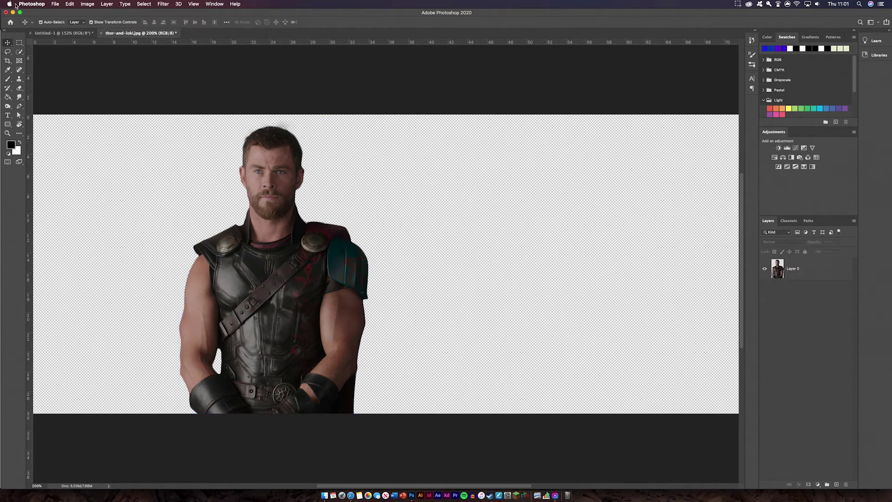
Create a new 1200 x 1200 px RGB document at 300 pixels/inch with a black background.
left_click(54, 33)
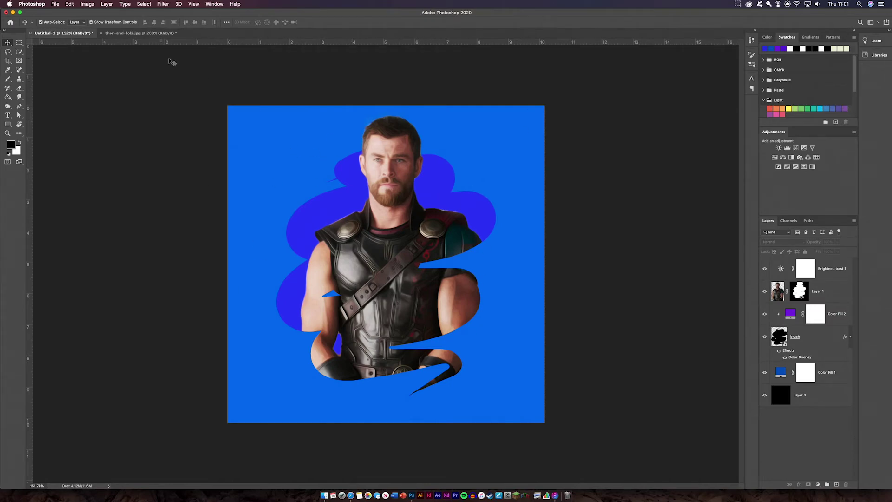
left_click(140, 33)
right_click(205, 32)
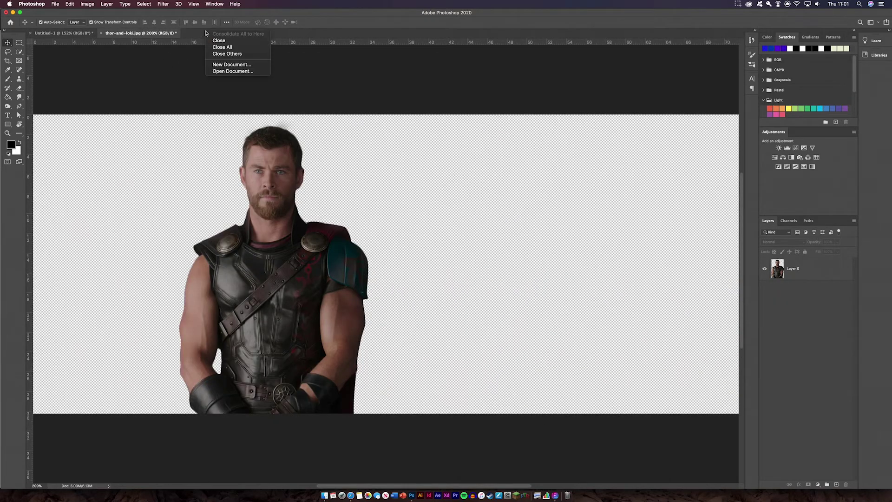
left_click(233, 66)
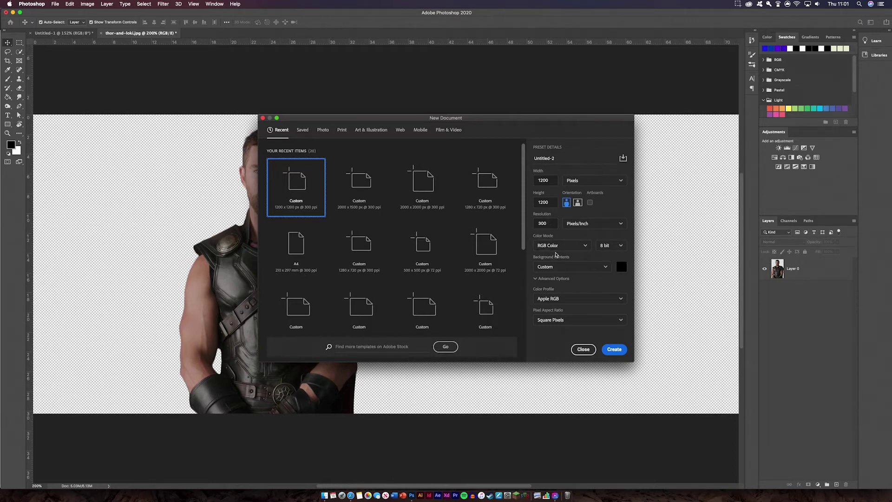
left_click(615, 349)
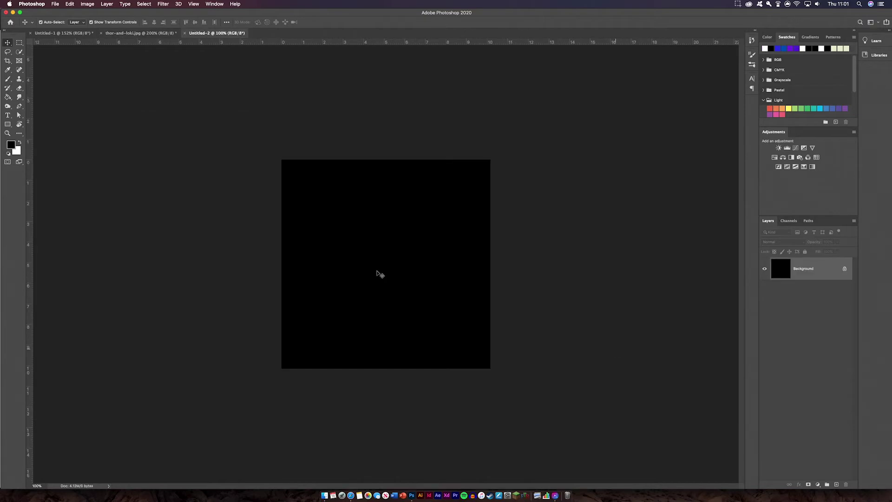
key("super+plus")
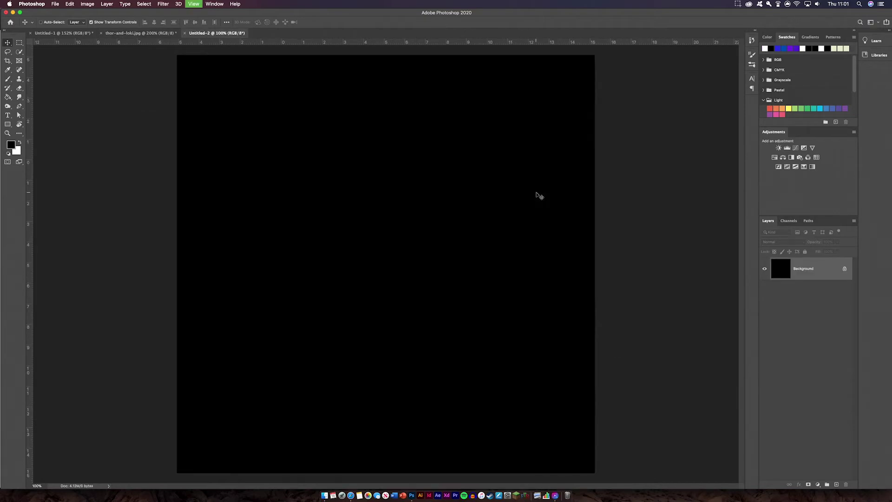
key("super+minus")
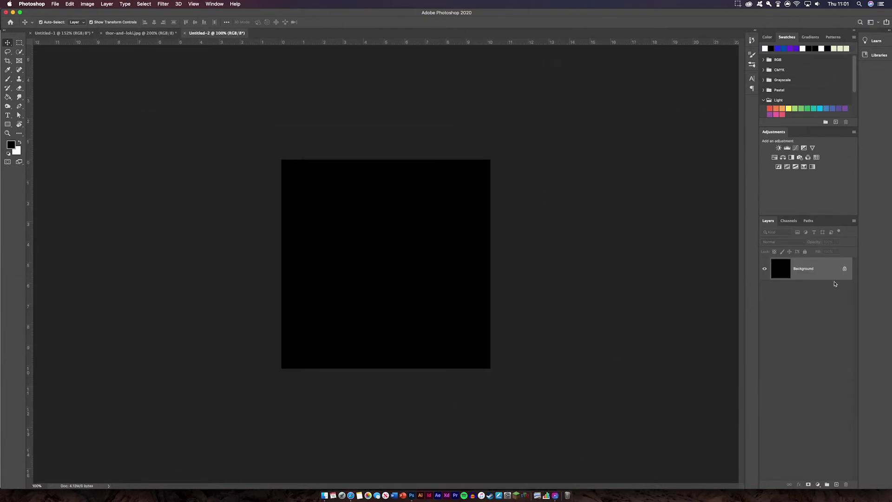
Unlock the Background layer and add a blue Solid Color fill layer (#006fb6) above it.
left_click(845, 268)
left_click(818, 485)
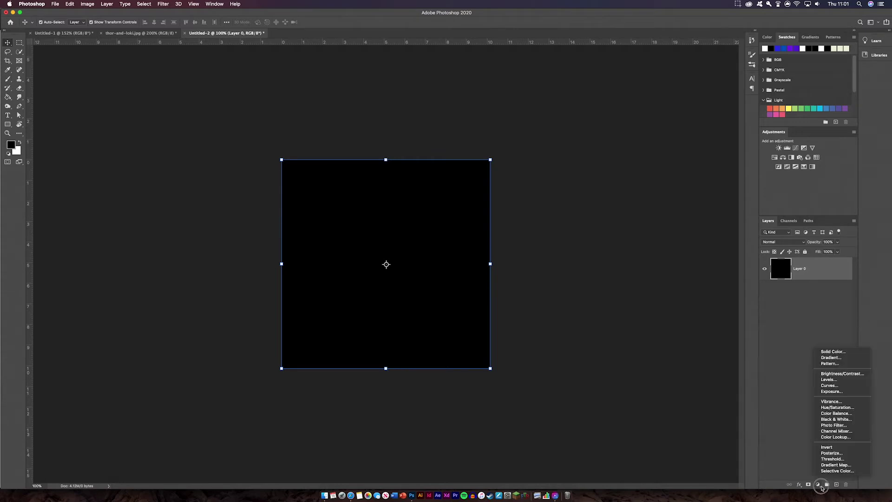
left_click(835, 356)
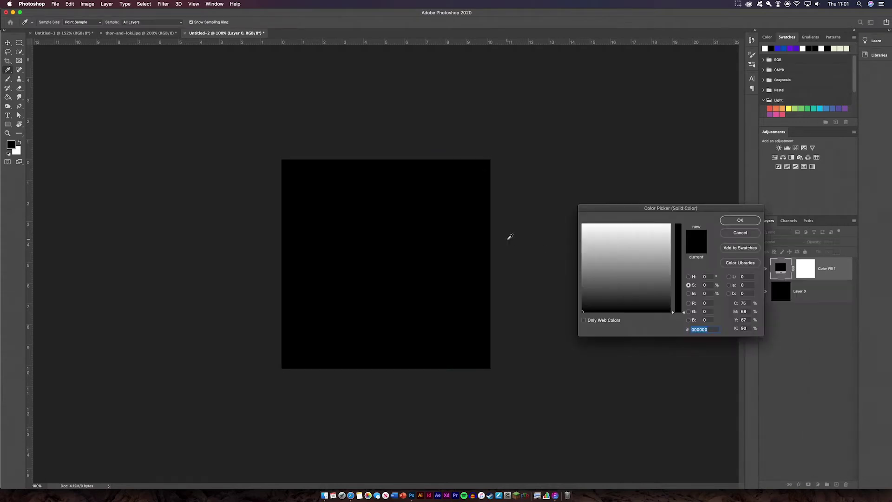
left_click_drag(679, 238, 679, 224)
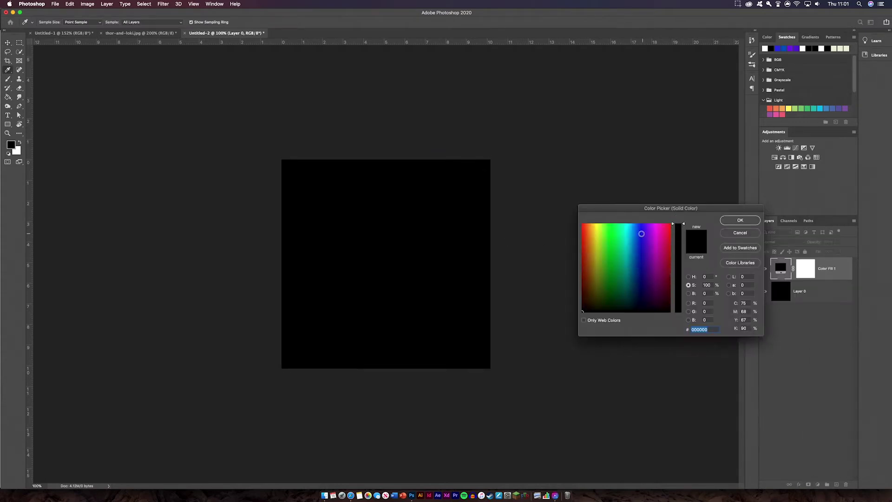
left_click_drag(621, 225, 632, 249)
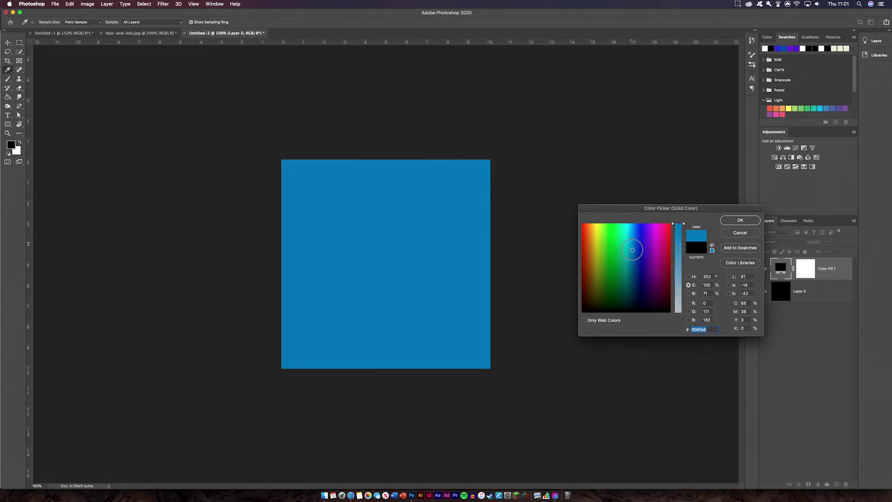
left_click(743, 223)
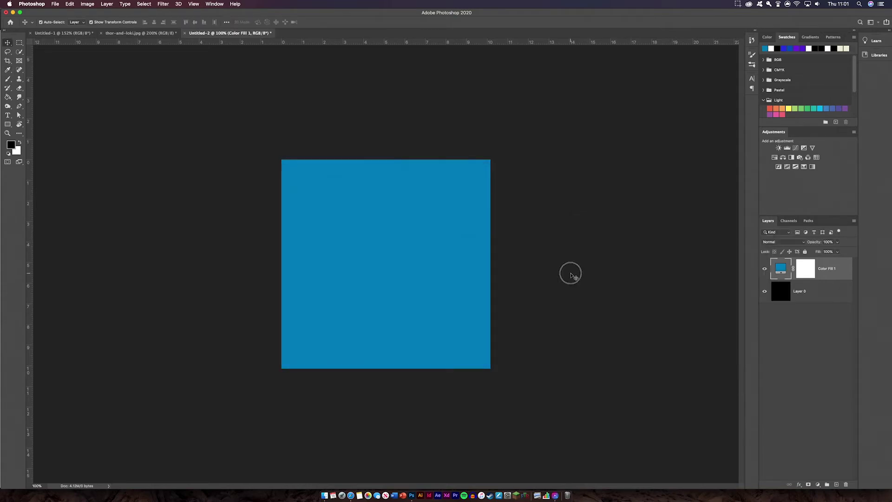
Copy the Thor cutout from thor-and-loki.jpg to the middle of the Untitled-2 document and hide its layer.
left_click(142, 33)
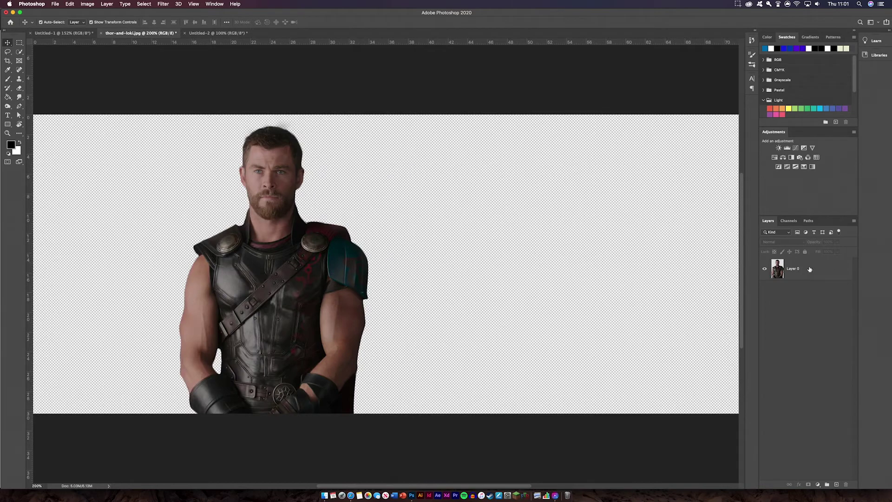
left_click_drag(411, 274, 390, 267)
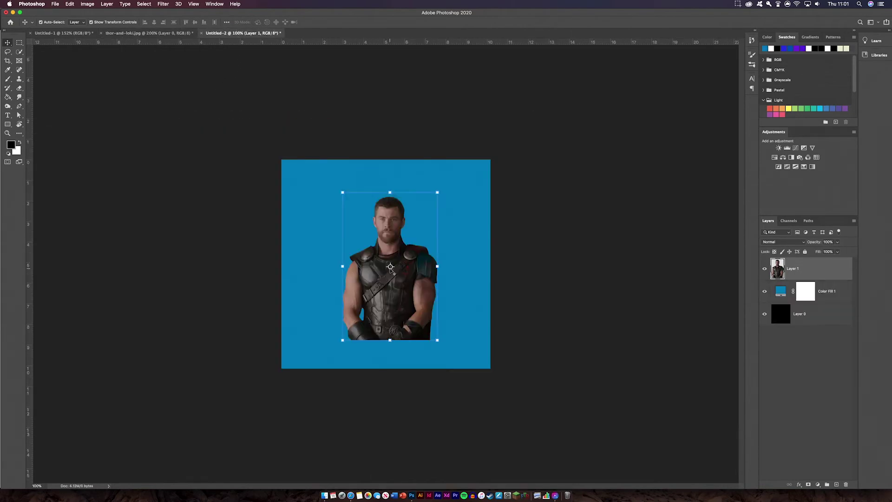
left_click(765, 270)
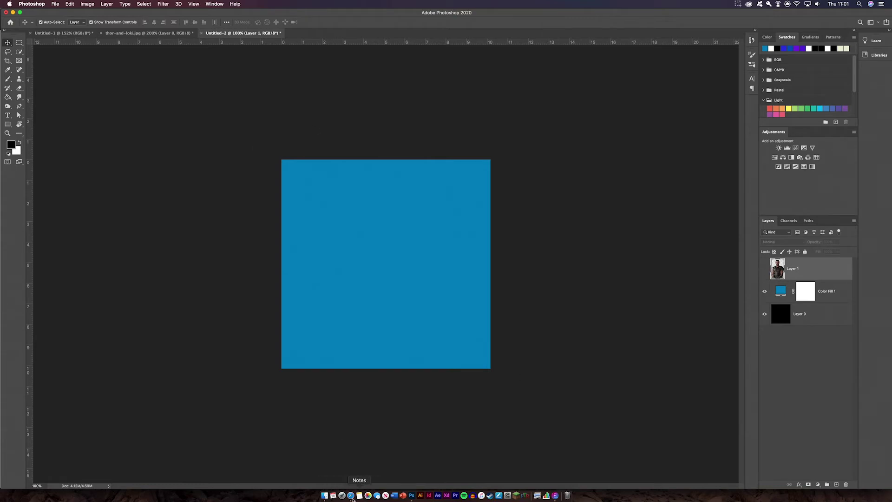
Place the brush image from Finder into Untitled-2 as a new layer on top.
left_click(324, 496)
mouse_move(344, 119)
left_mouse_down()
mouse_move(182, 189)
mouse_move(177, 208)
left_mouse_up()
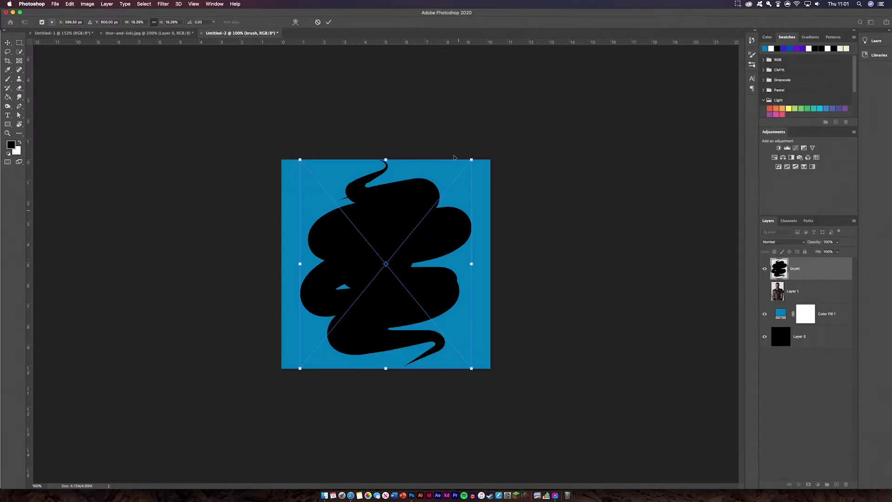
left_click(328, 22)
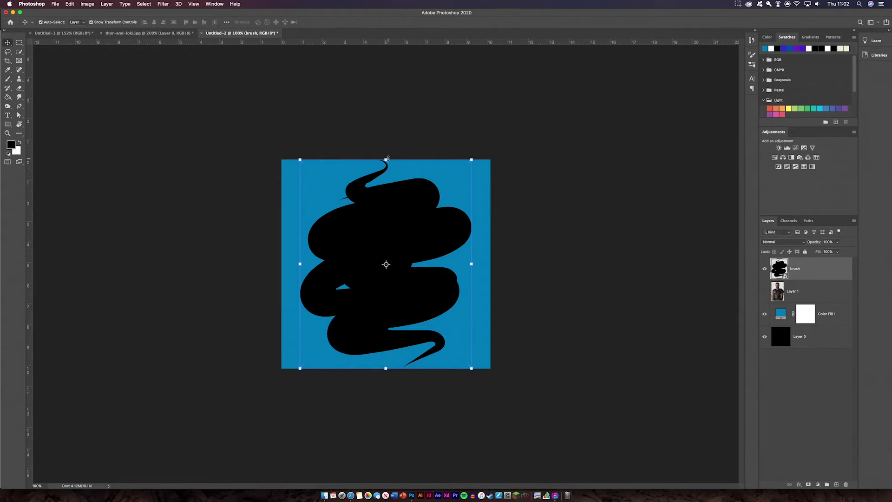
Scale the brush shape down to about 17.5%, centred on the canvas with a small blue margin around it.
left_click_drag(387, 159, 390, 179)
left_click_drag(402, 255, 402, 247)
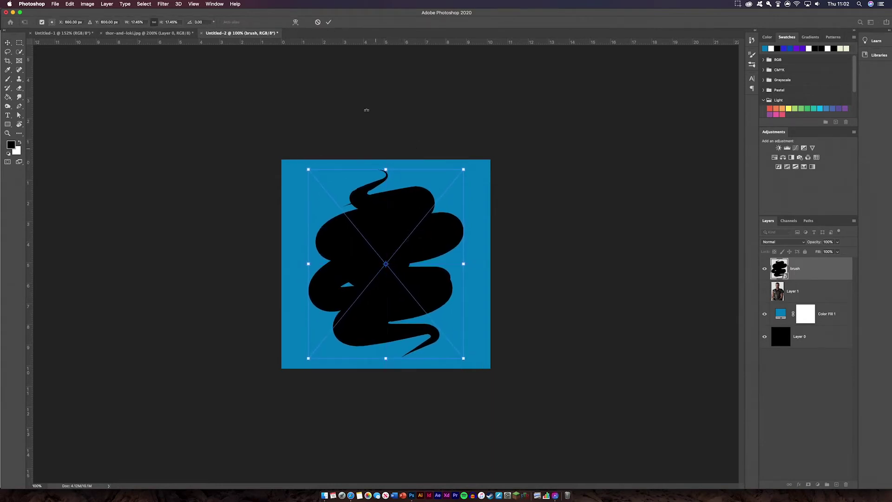
left_click(611, 233)
key("super+equal")
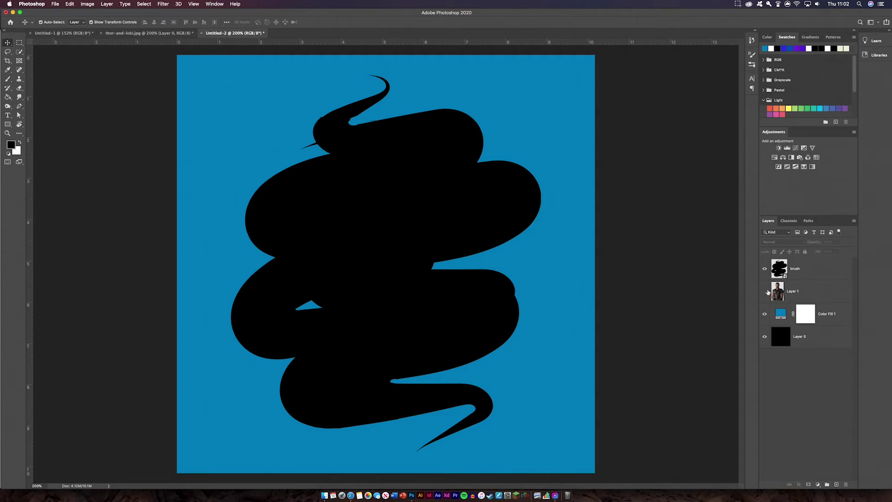
Move the brush layer below Layer 1 and make Layer 1 visible.
left_click_drag(812, 272, 813, 300)
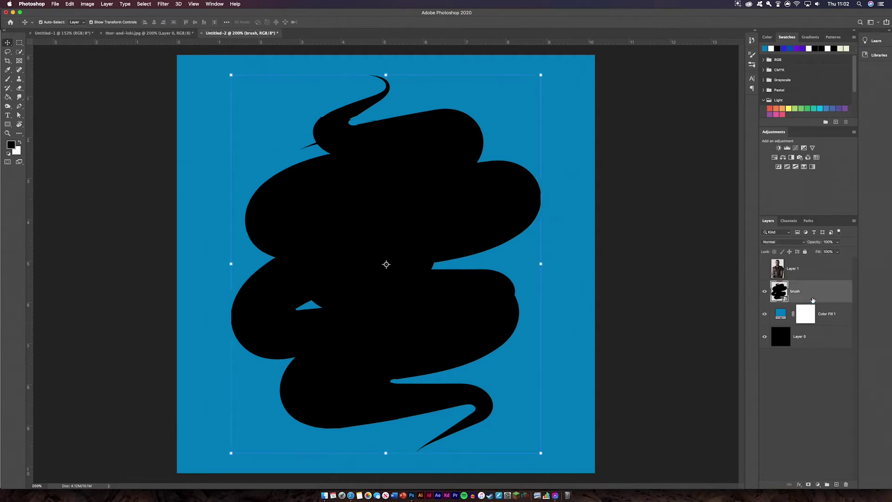
left_click(765, 270)
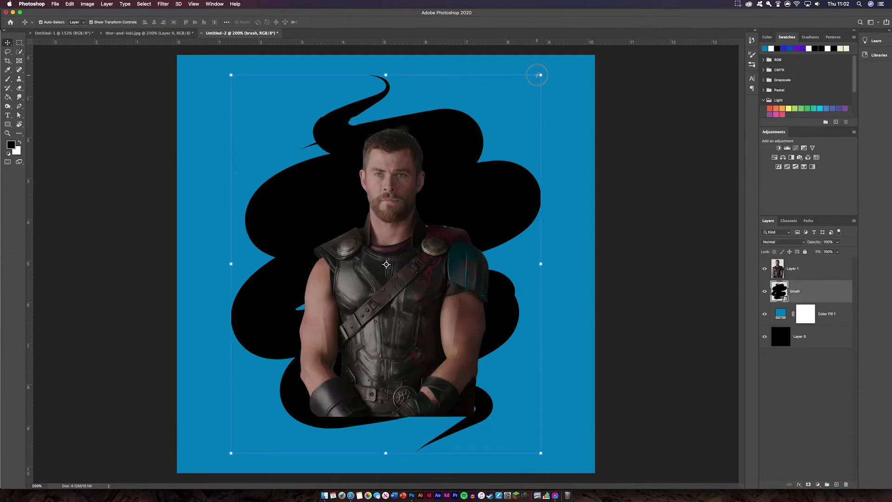
mouse_move(541, 75)
left_mouse_down()
mouse_move(590, 44)
mouse_move(580, 55)
left_mouse_up()
key("super+z")
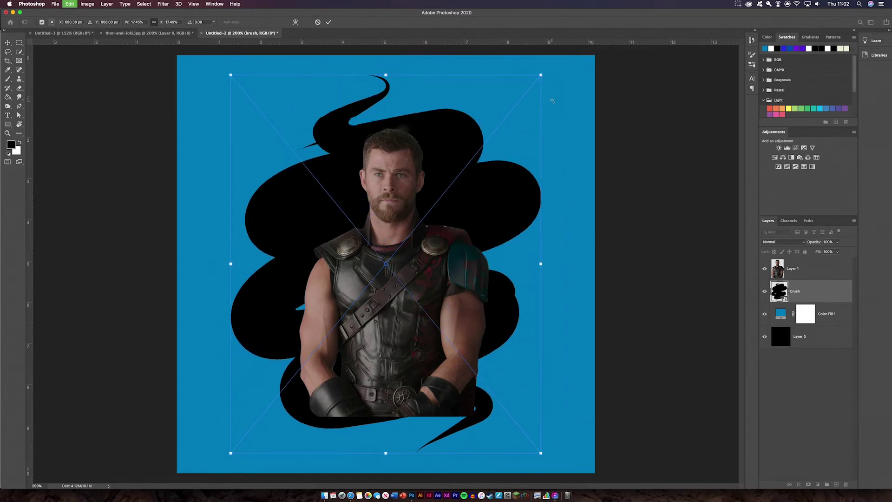
Enlarge the Thor cutout to about 133% and centre it over the brush shape, keeping its layer opacity at 100%.
left_click(816, 274)
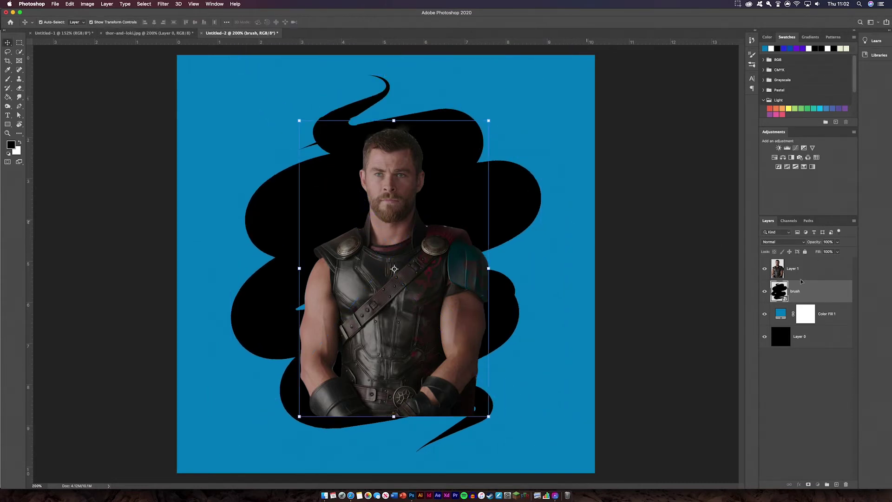
key("super+t")
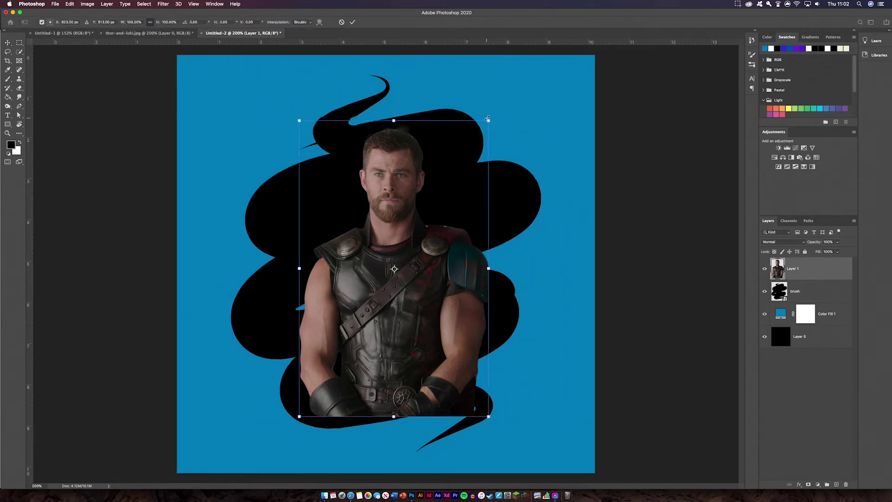
left_click_drag(487, 119, 528, 60)
left_click_drag(412, 220, 385, 231)
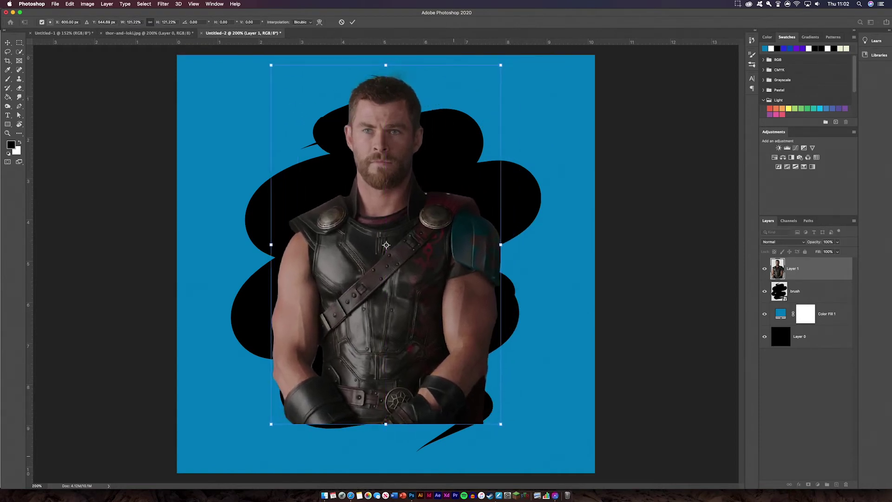
left_click_drag(500, 424, 524, 460)
left_click_drag(380, 337, 367, 330)
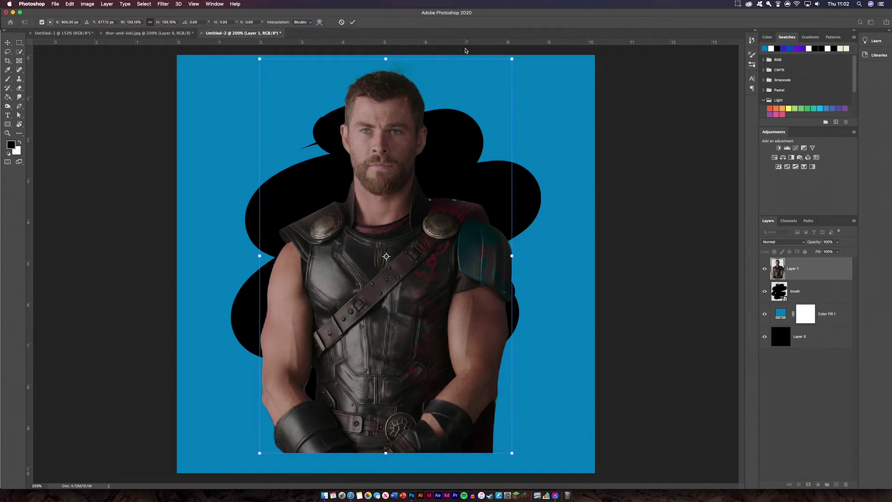
left_click_drag(815, 243, 801, 242)
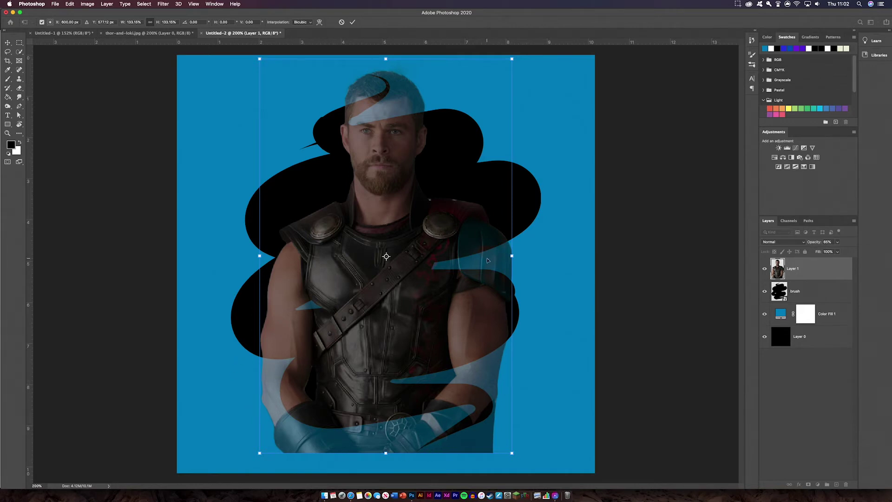
left_click(353, 22)
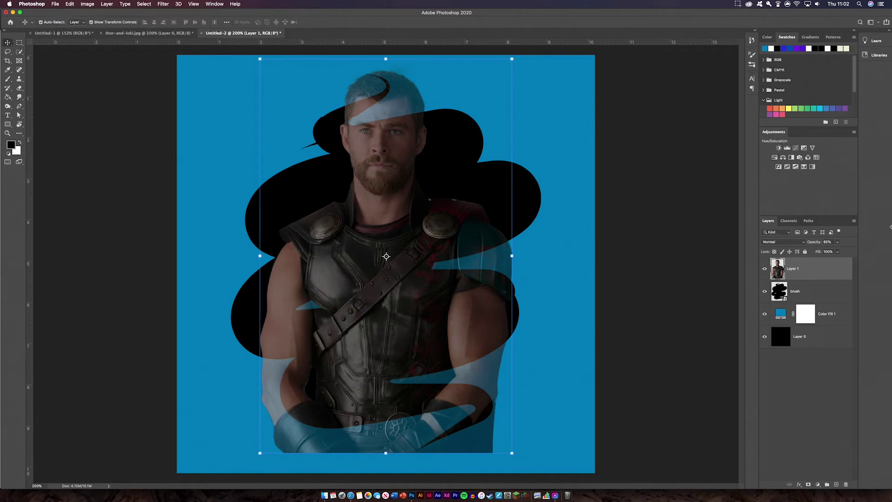
left_click_drag(815, 242, 831, 242)
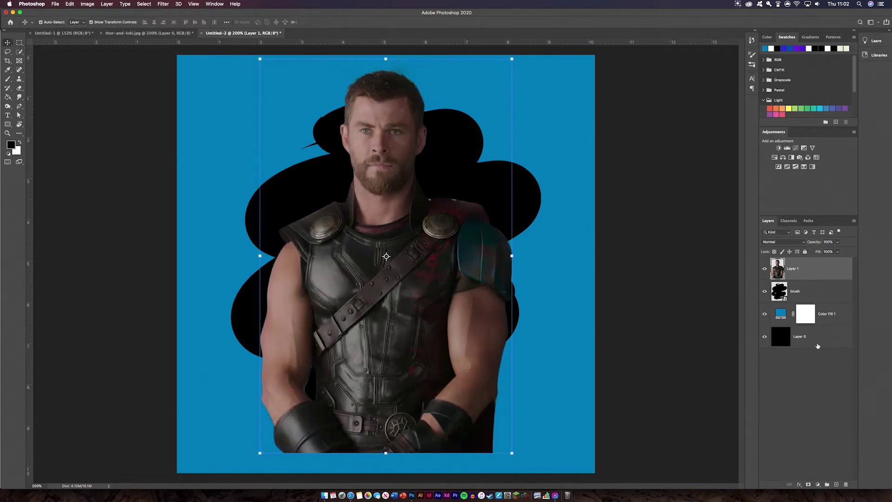
Load the brush layer's outline as a selection and use it as a layer mask on Layer 1.
left_click(812, 296)
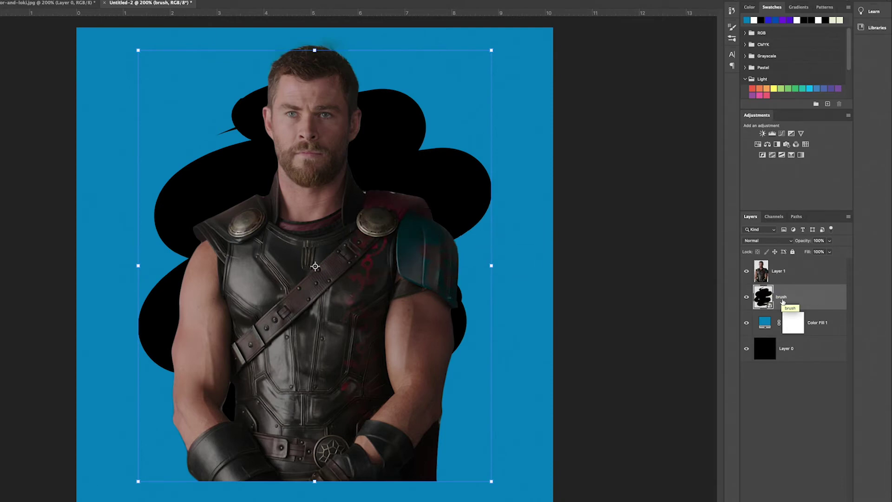
left_click(763, 297, "super")
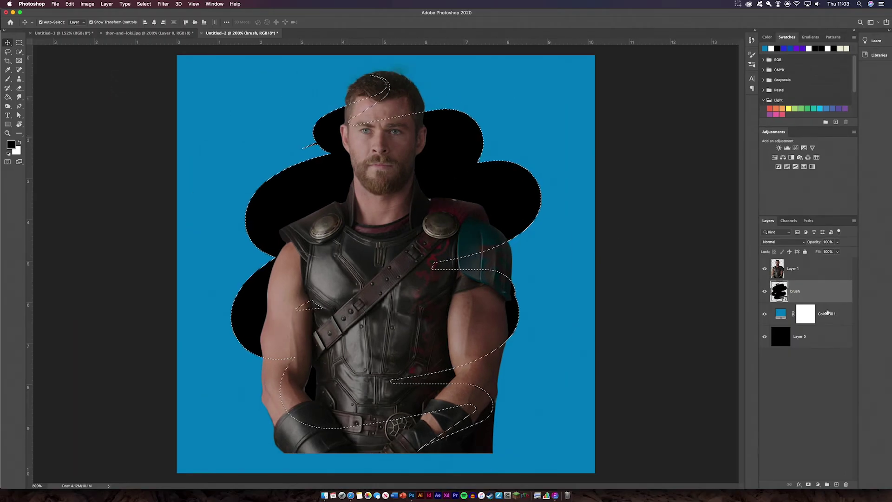
left_click(782, 277)
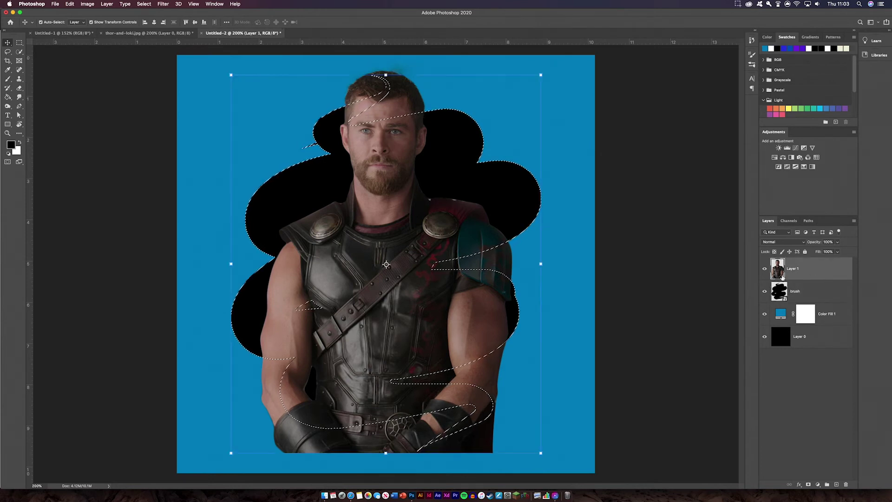
left_click(809, 485)
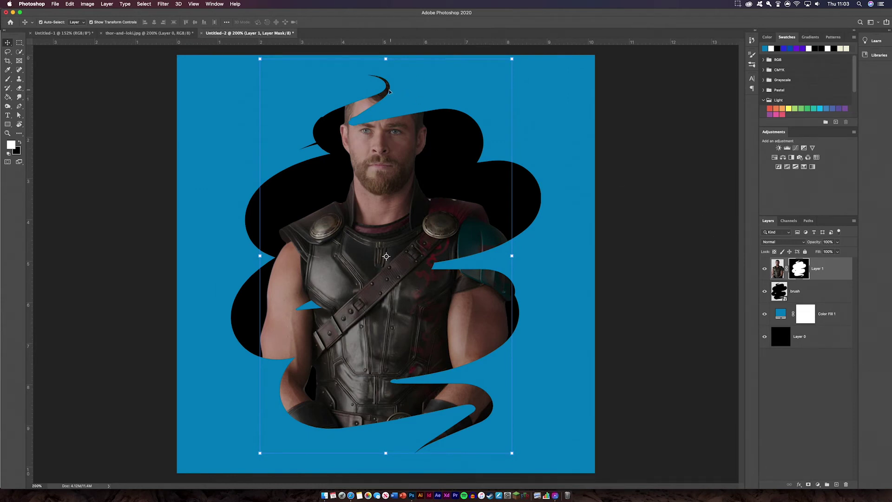
Paint white on Layer 1's mask with the hard round brush to reveal the top of Thor's head.
left_click(7, 80)
left_click(46, 24)
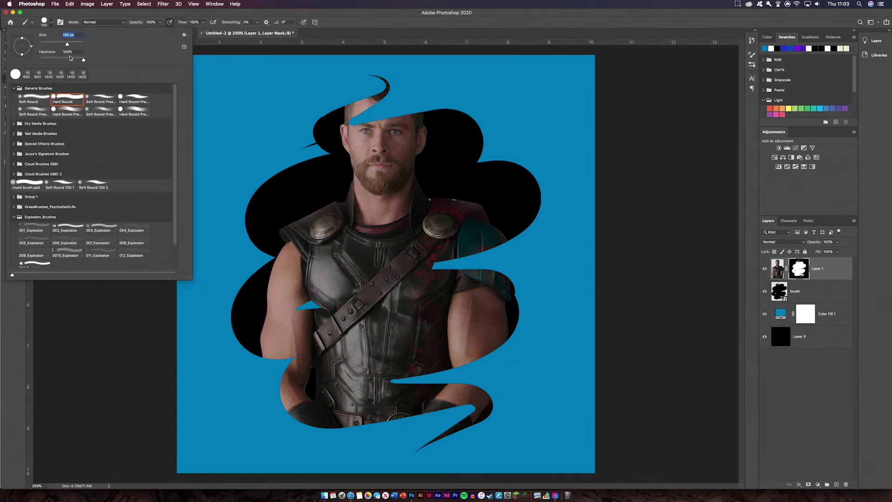
left_click(51, 23)
mouse_move(368, 105)
left_mouse_down()
mouse_move(405, 96)
mouse_move(379, 87)
mouse_move(361, 98)
left_mouse_up()
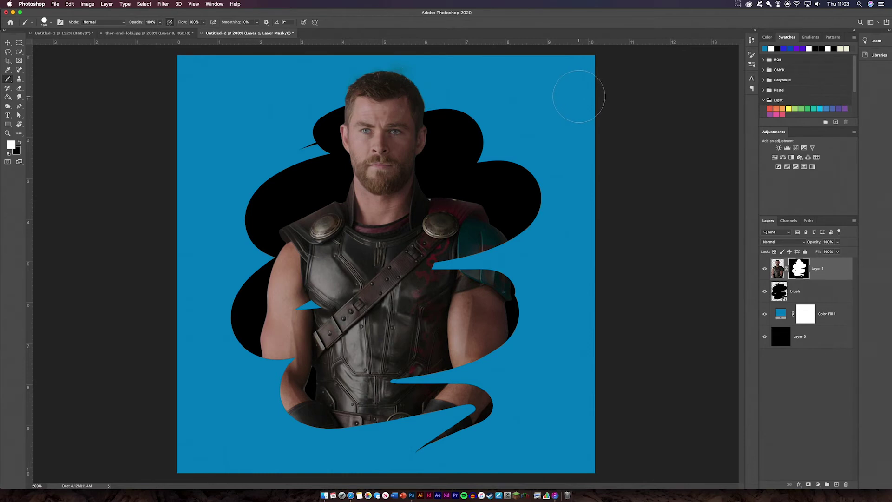
key("v")
left_click(203, 119)
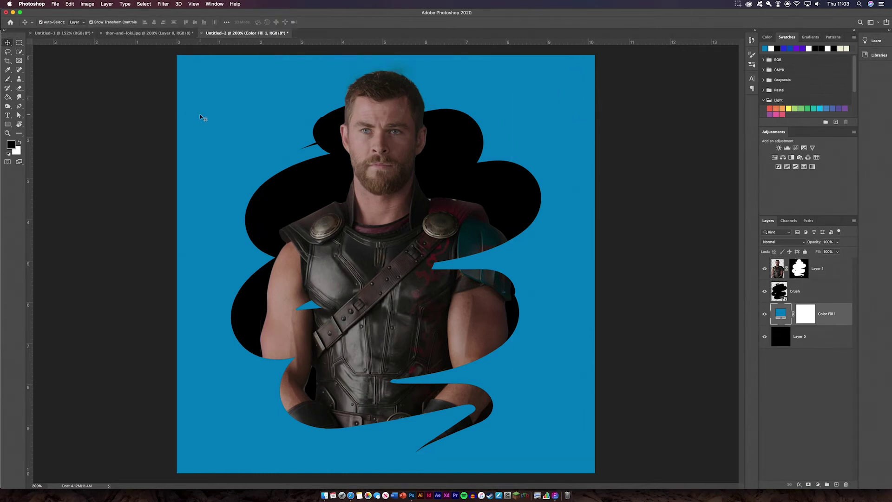
Add a dark blue Color Overlay (#0057b0) at 100% opacity to the brush layer.
double_click(815, 293)
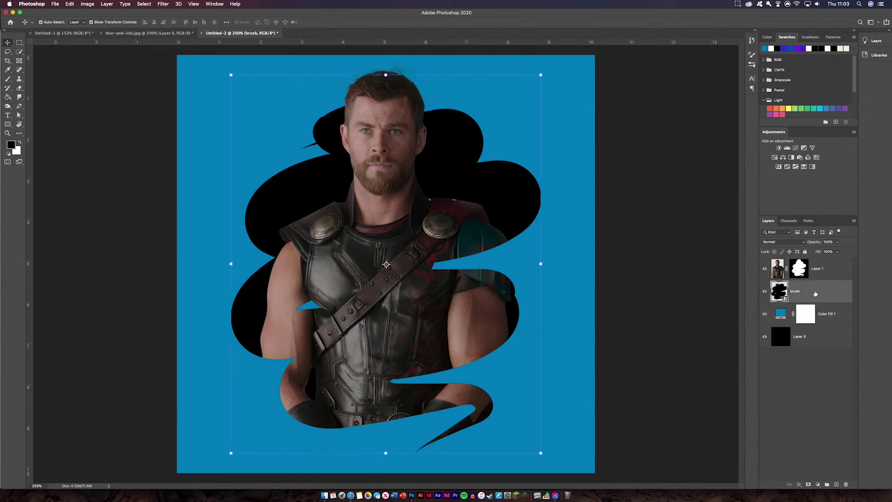
left_click(651, 231)
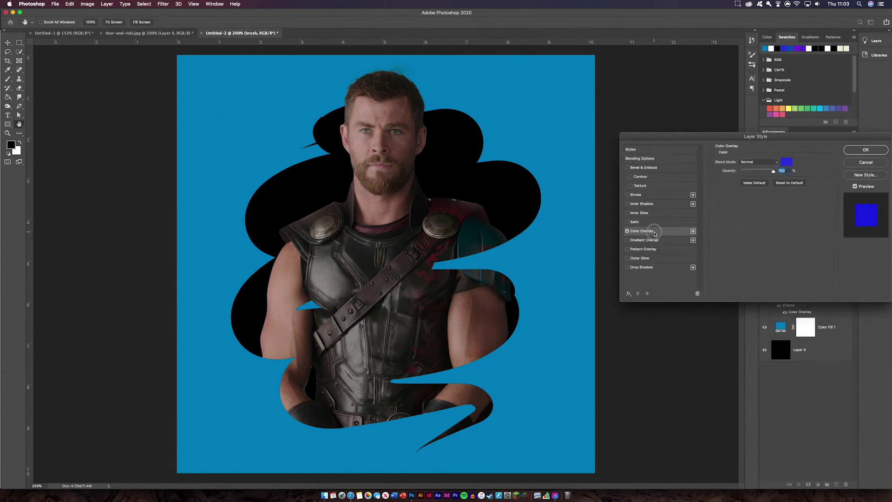
left_click(787, 161)
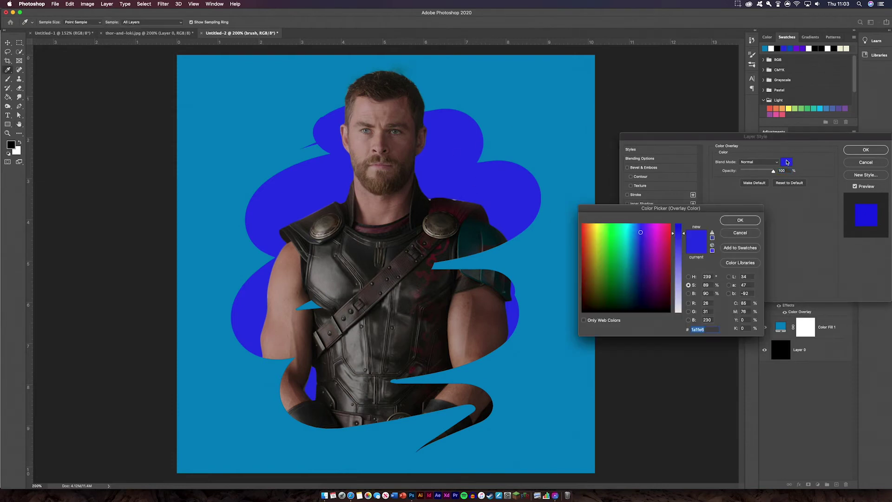
left_click(631, 244)
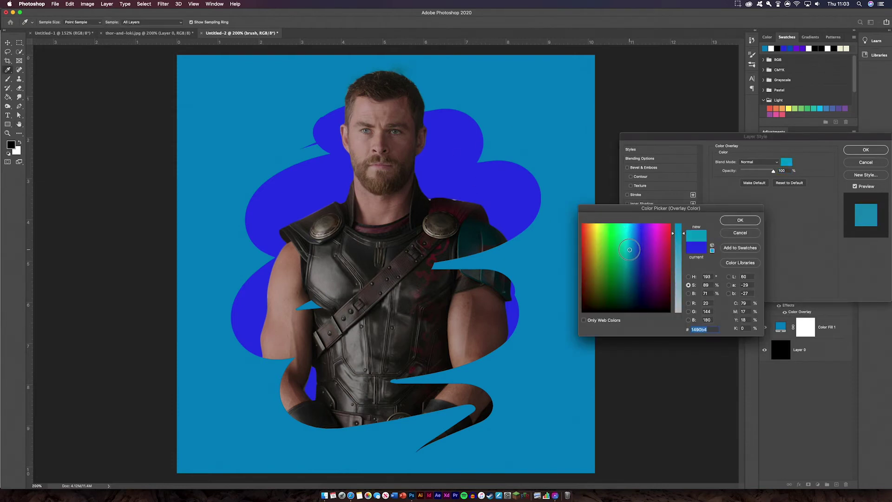
left_click_drag(631, 243, 627, 257)
mouse_move(627, 269)
left_mouse_down()
mouse_move(626, 249)
mouse_move(634, 250)
left_mouse_up()
left_click(531, 149)
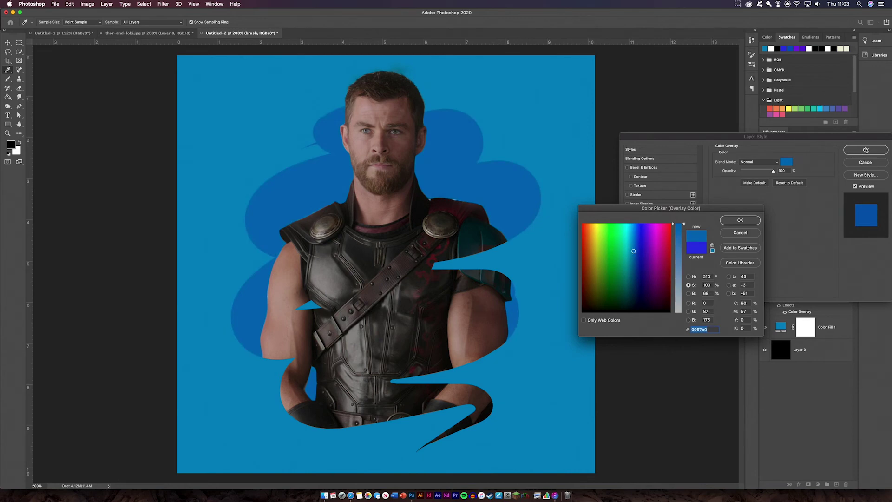
left_click(740, 220)
left_click(867, 149)
left_click(575, 246)
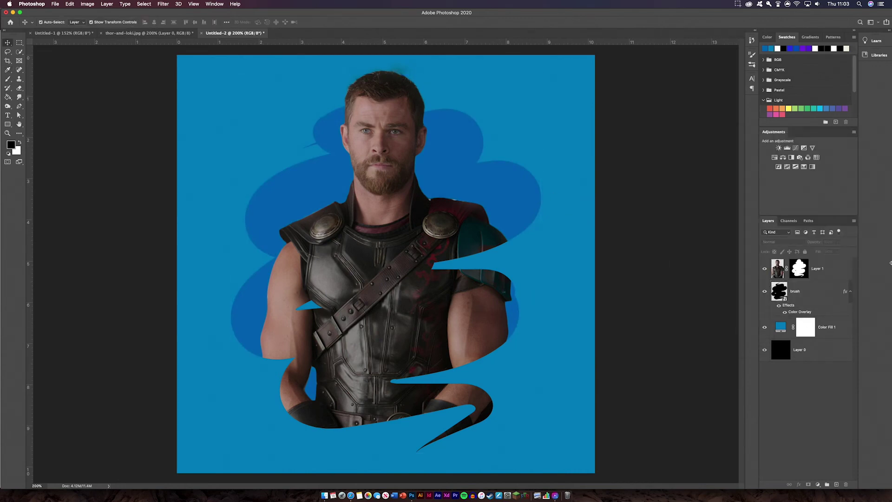
Try the Filter Gallery's Poster Edges effect with adjusted edge settings on the Thor layer, and undo it.
left_click(827, 277)
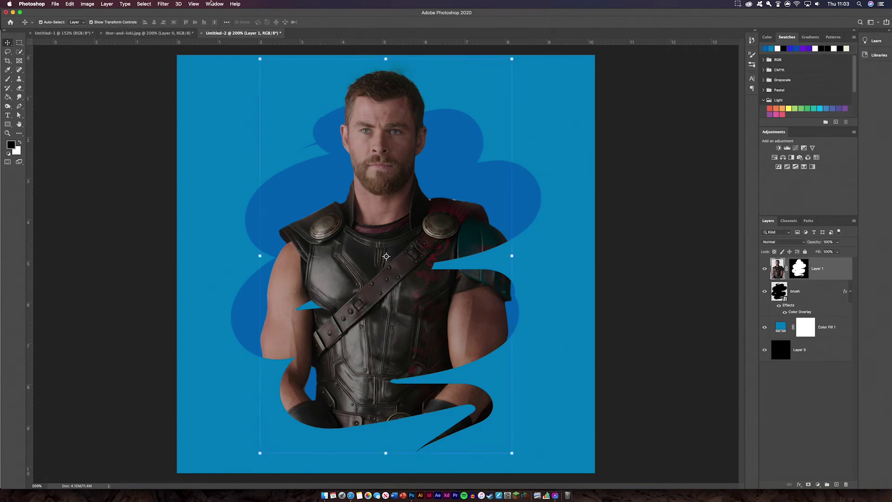
left_click(163, 4)
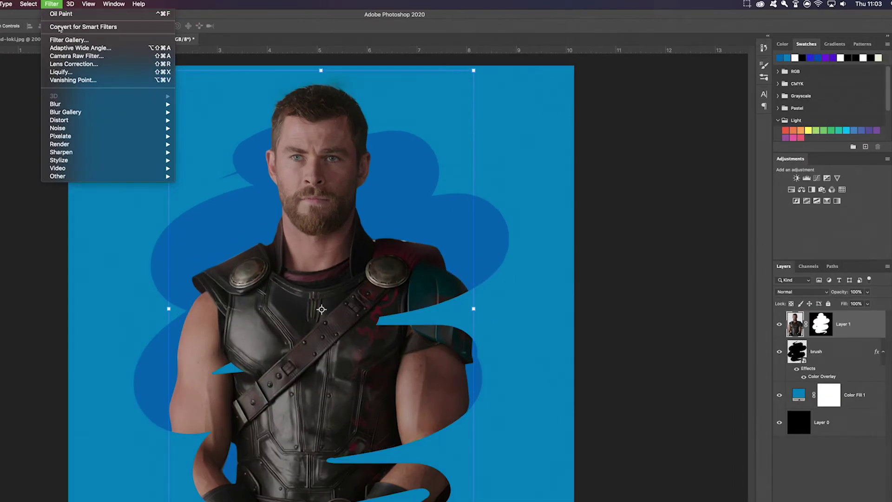
left_click(89, 39)
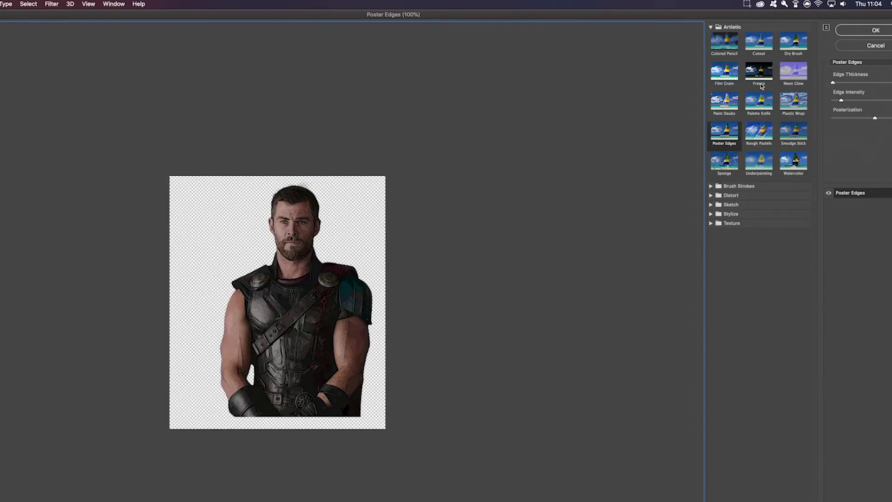
left_click(799, 129)
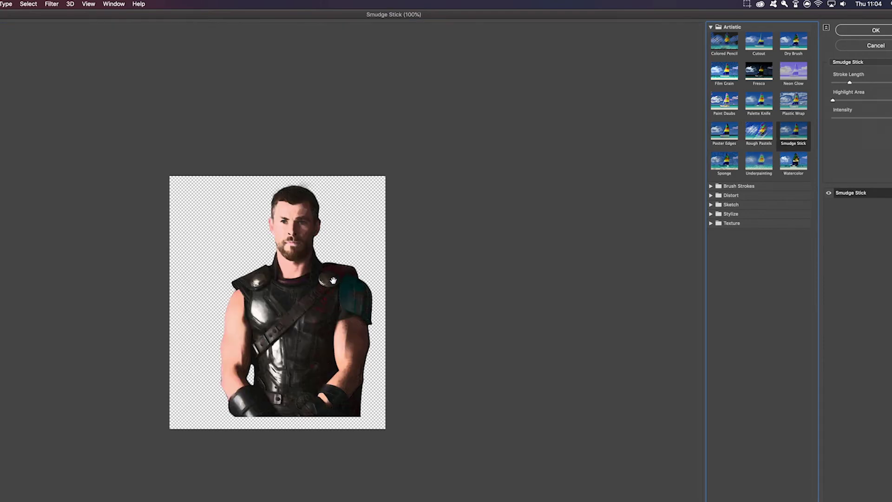
left_click(761, 132)
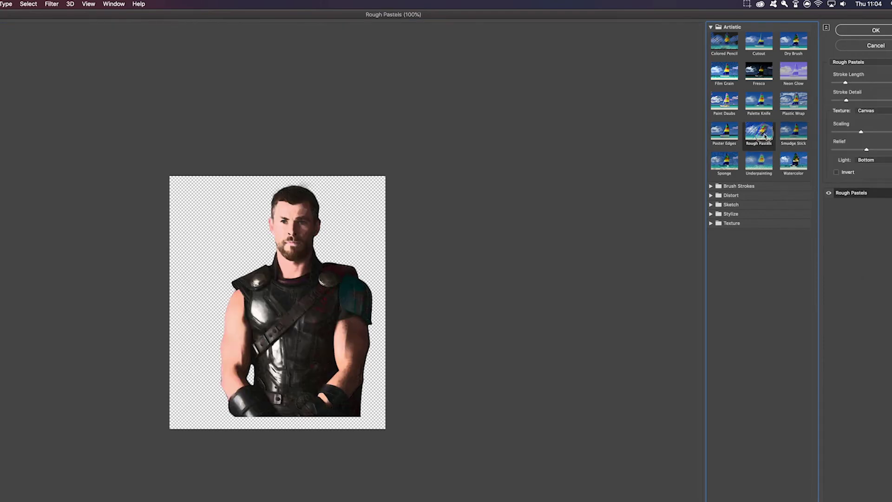
left_click(730, 139)
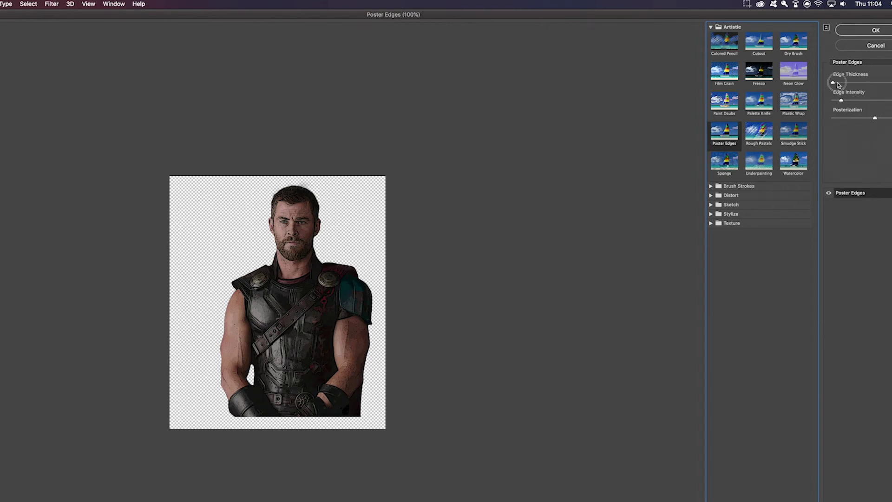
left_click_drag(833, 83, 891, 118)
left_click(878, 118)
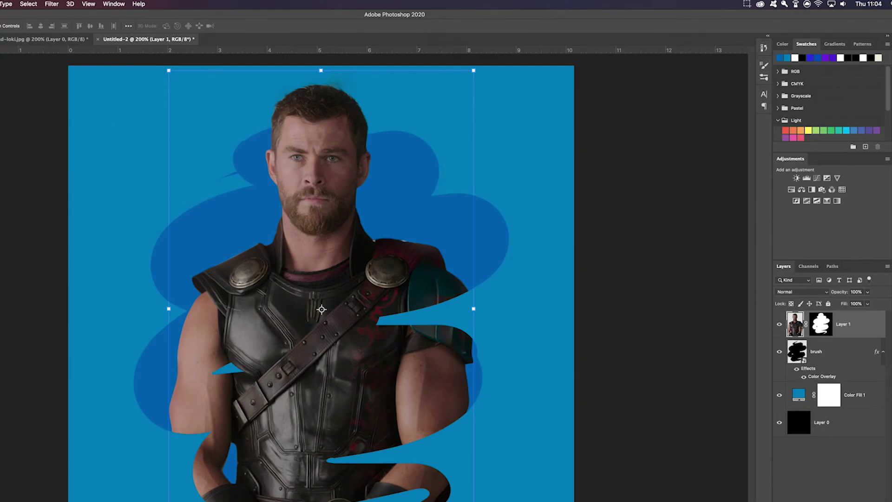
left_click(674, 256)
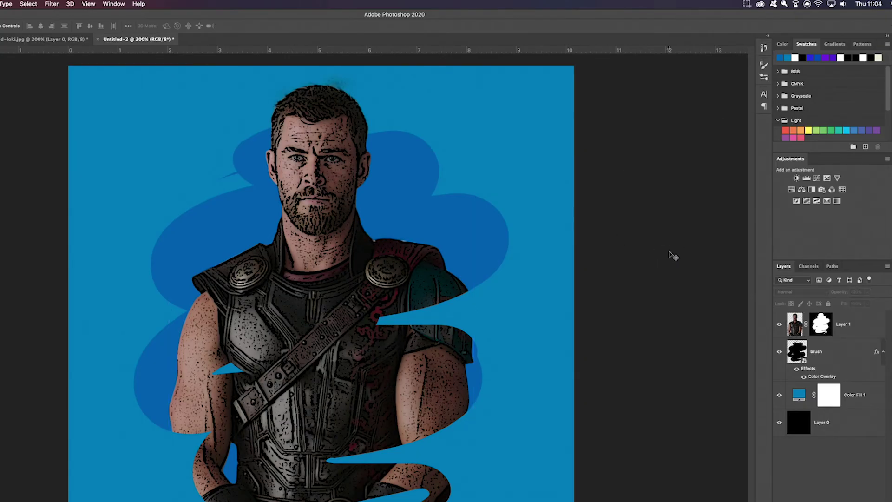
key("super+minus")
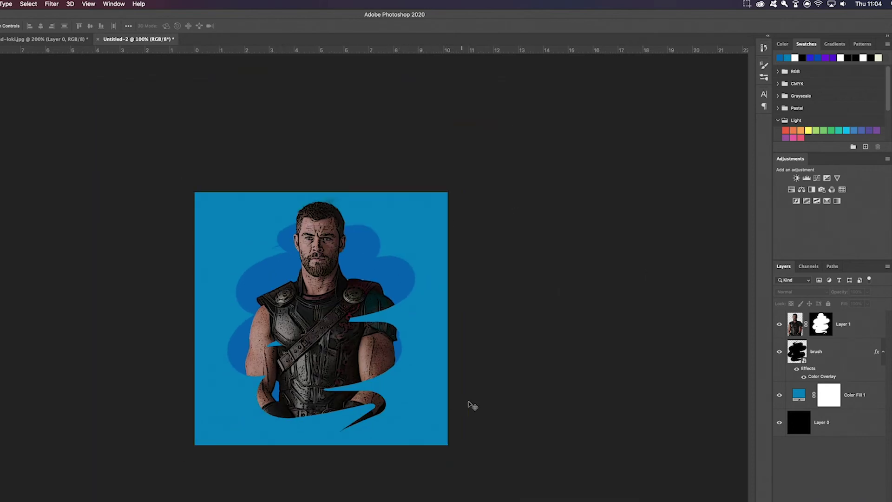
key("super+z")
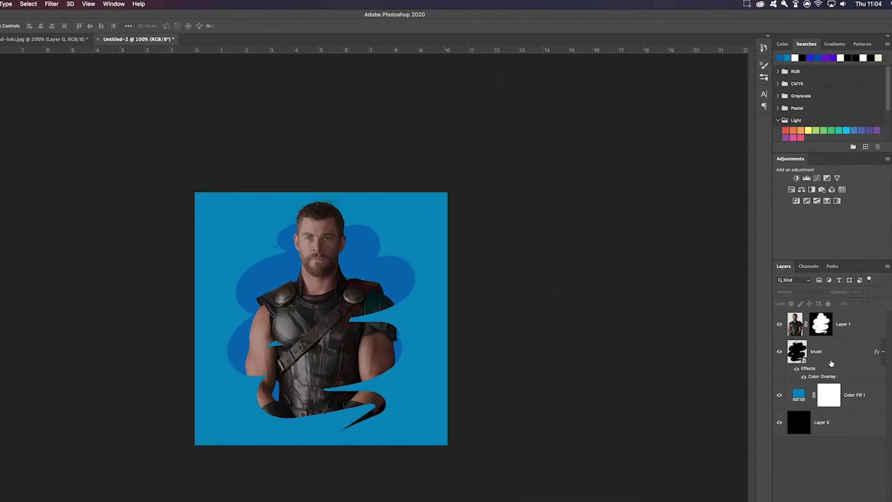
Open the Oil Paint filter for Layer 1 with the Thor cutout.
left_click(57, 4)
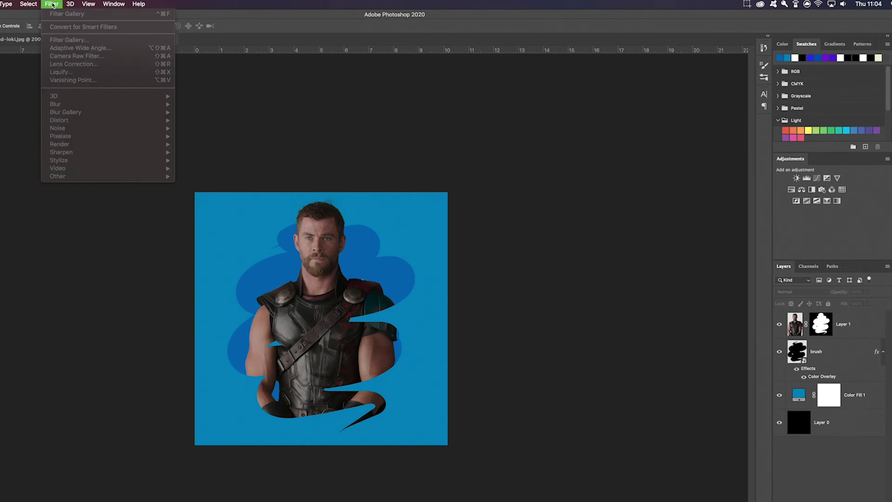
left_click(857, 329)
left_click(859, 329)
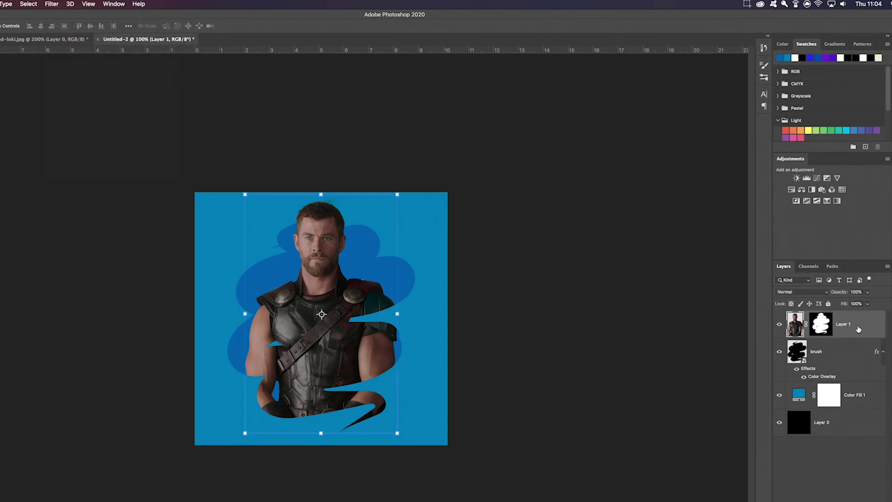
left_click(51, 6)
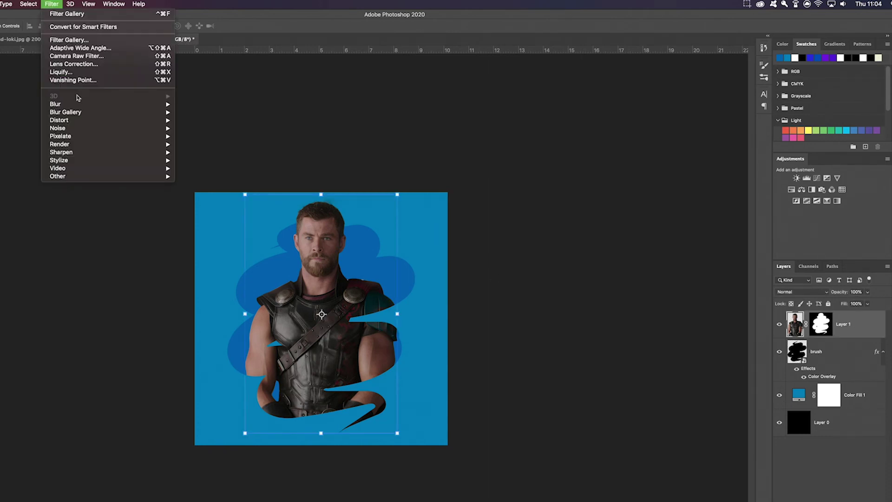
mouse_move(85, 107)
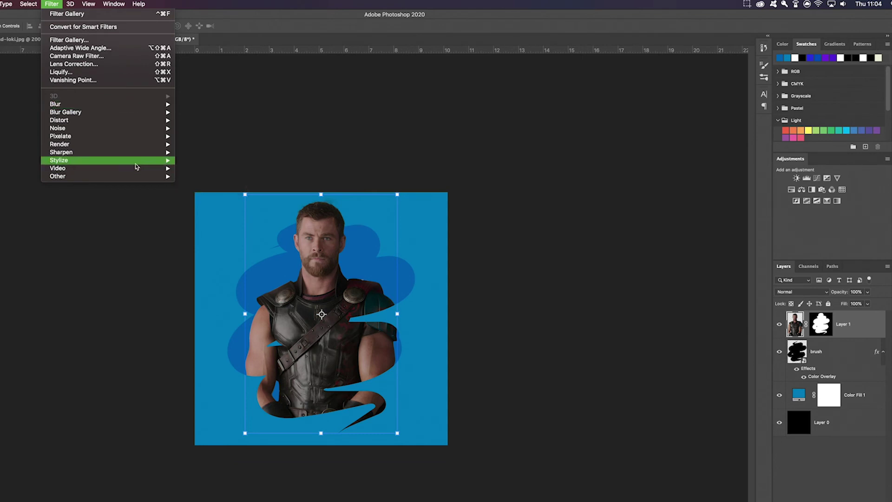
mouse_move(137, 162)
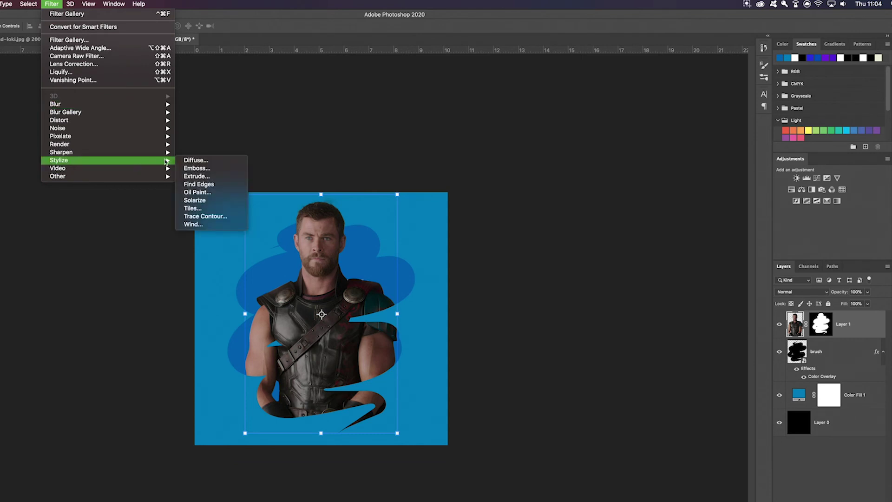
left_click(197, 192)
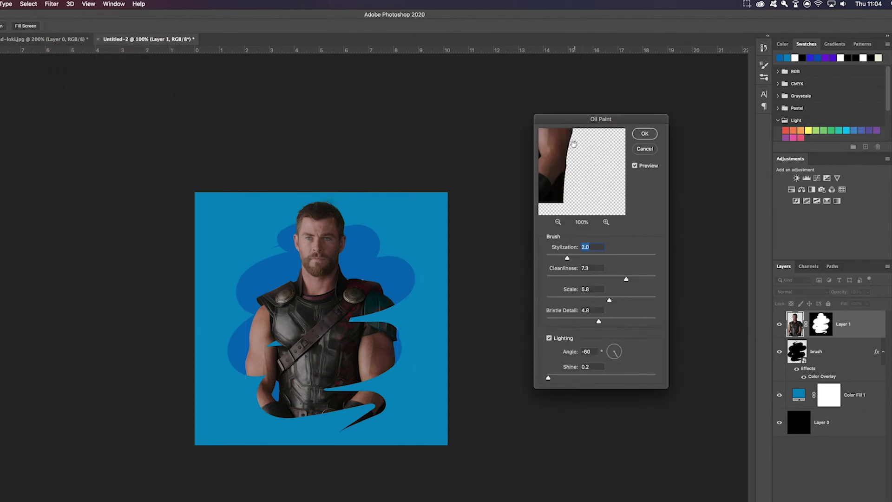
Apply Oil Paint with Stylization 1.1, Cleanliness 8.2, Scale 6.3, Bristle Detail 6.4 and Shine 0.3, checking the preview on the face.
left_click(558, 222)
left_click(558, 222)
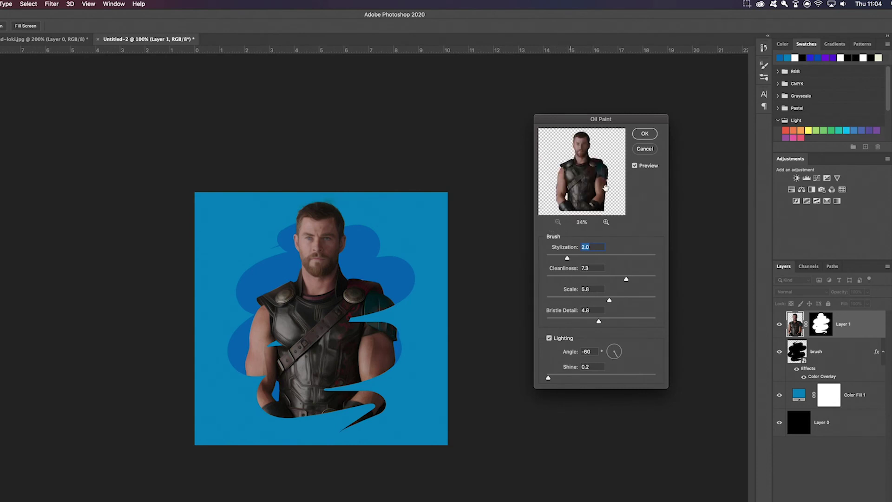
left_click(607, 222)
left_click(607, 223)
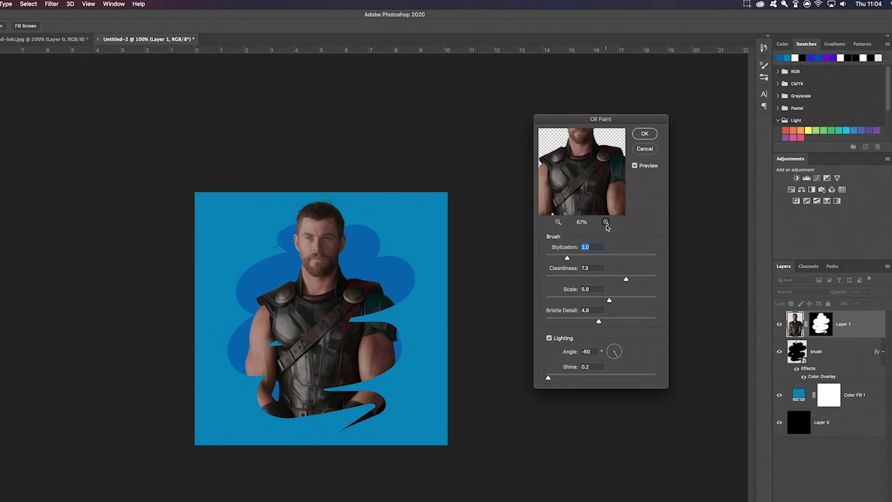
left_click(607, 223)
left_click_drag(587, 140, 586, 222)
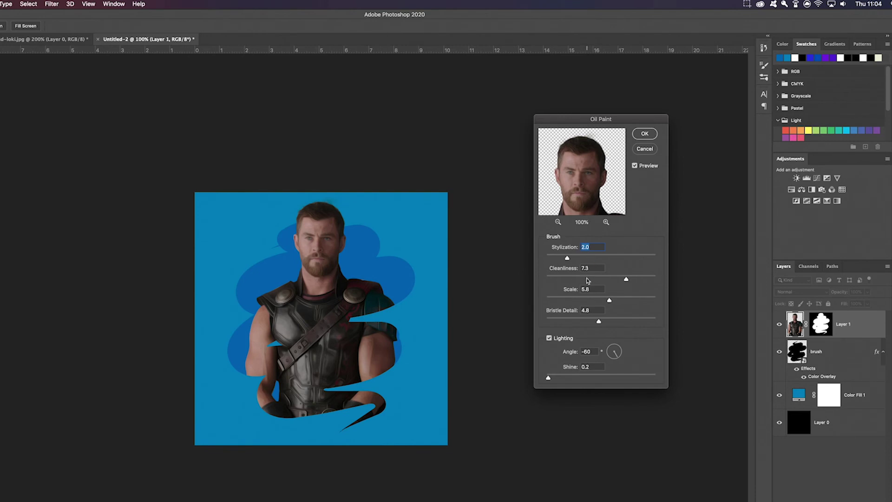
left_click_drag(566, 258, 557, 259)
left_click_drag(627, 279, 617, 322)
left_click_drag(551, 380, 599, 379)
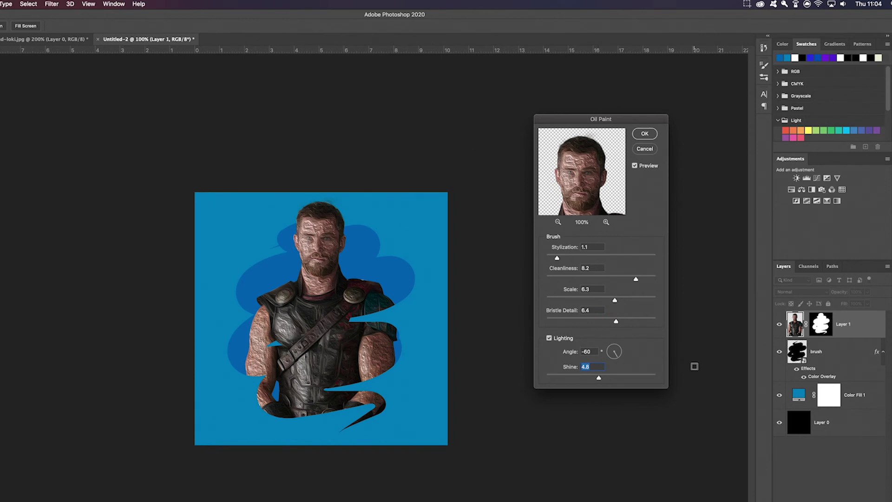
left_click(586, 375)
left_click_drag(587, 375, 551, 381)
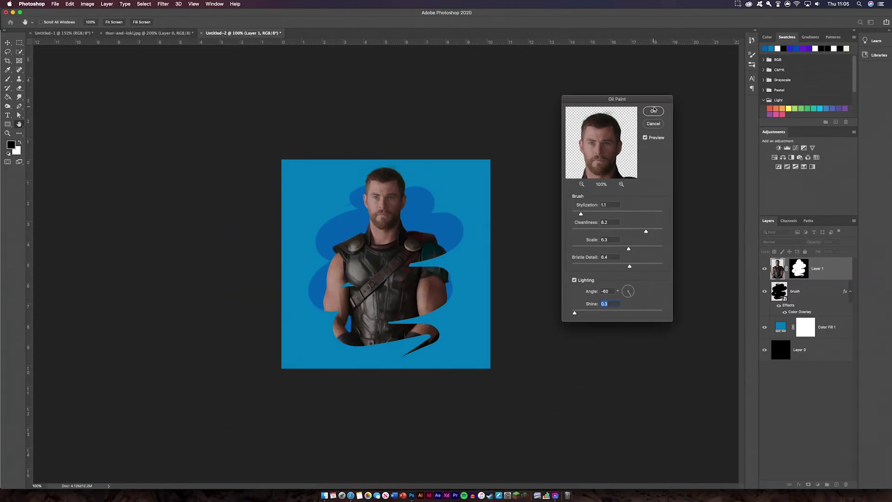
left_click(653, 111)
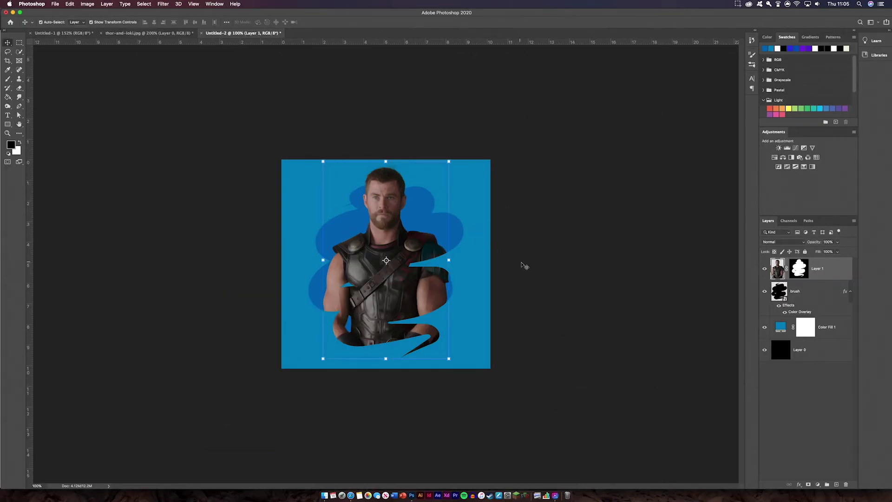
Add a Brightness/Contrast adjustment layer above Layer 1 with brightness 18 and contrast 41.
key("super+equal")
key("super+equal")
key("super+equal")
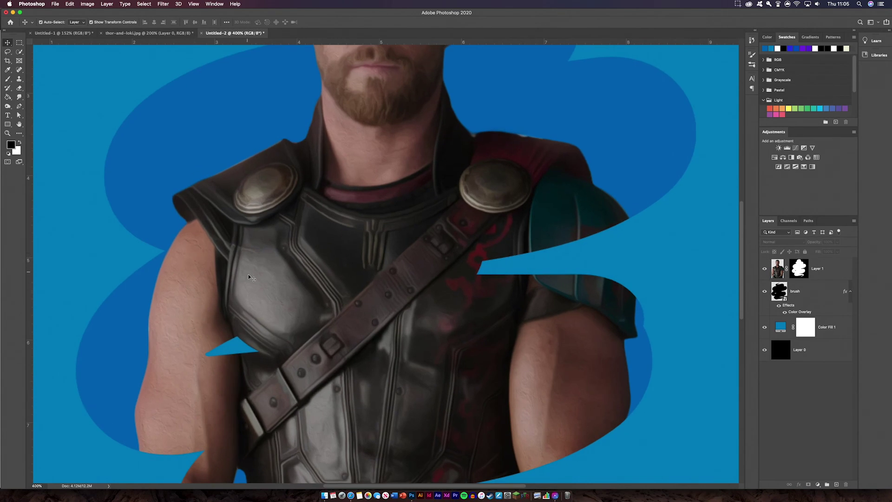
left_click_drag(478, 232, 496, 389)
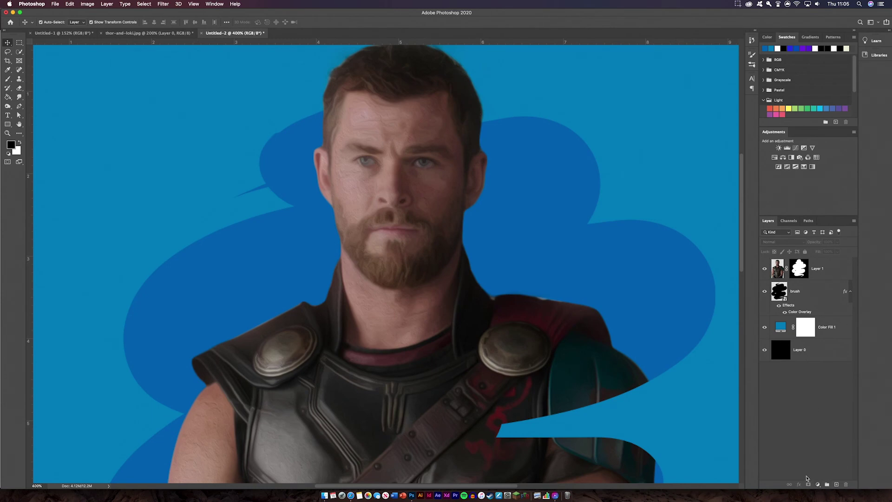
key("super+0")
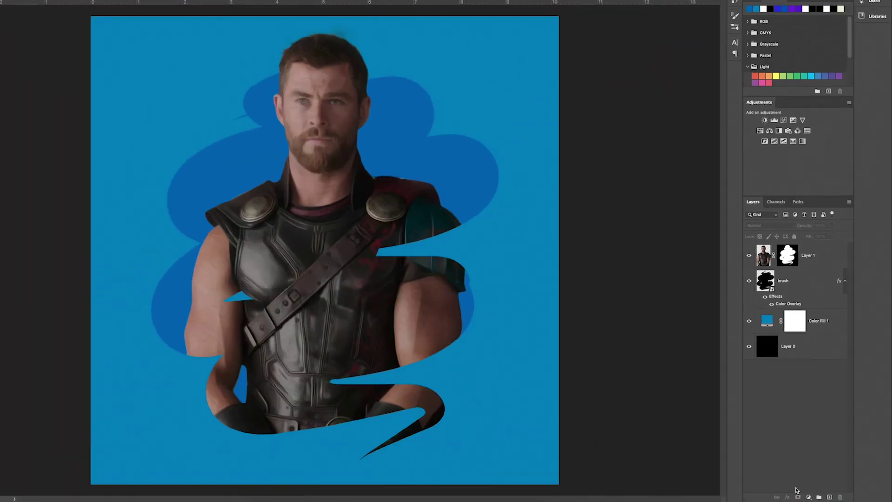
left_click(809, 497)
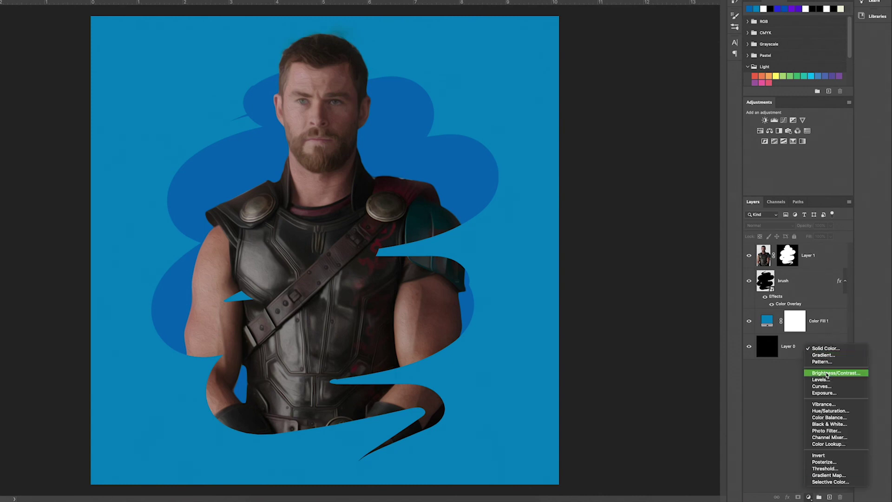
left_click(827, 374)
left_click_drag(616, 114, 627, 99)
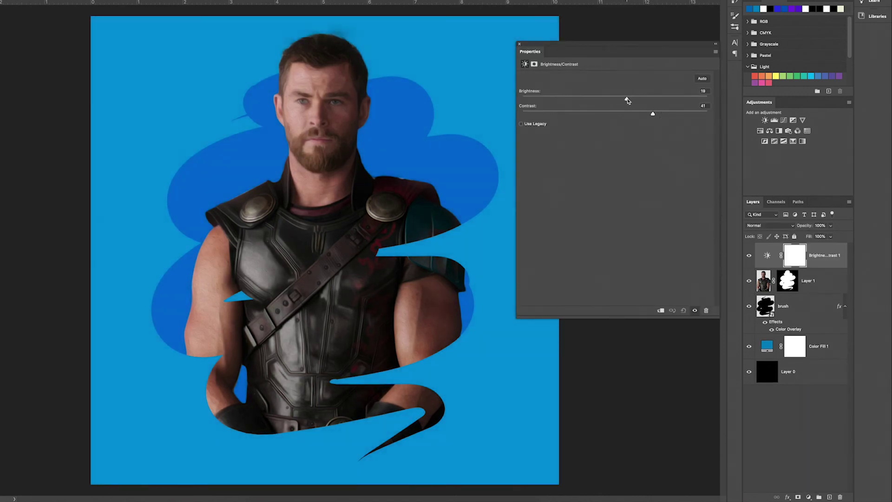
left_click(519, 44)
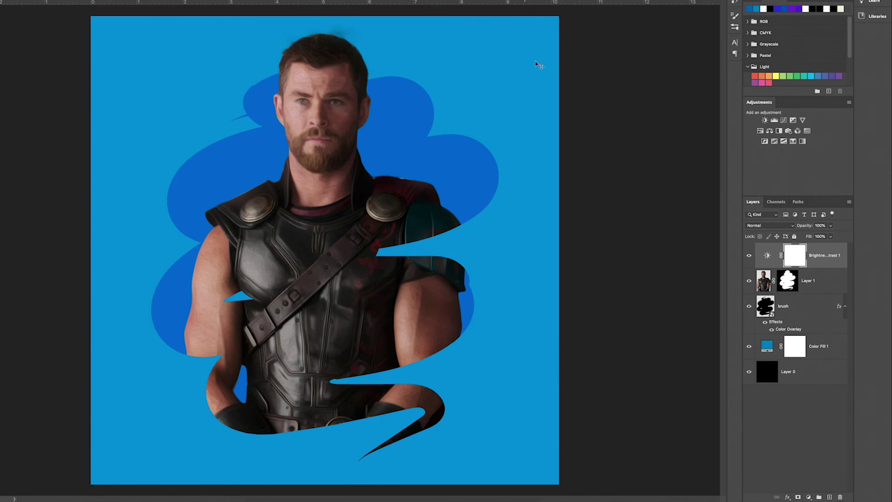
Add a Levels adjustment layer on top with the black input level at 7 and the white input level at 218.
left_click(809, 497)
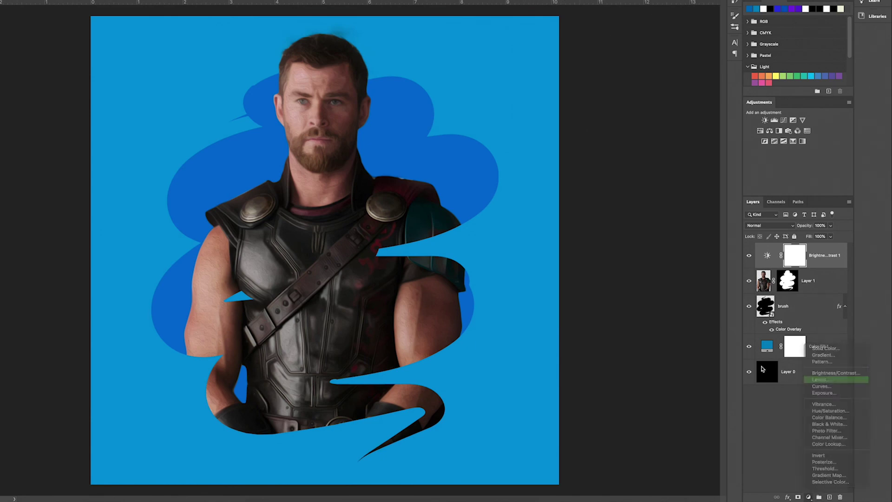
left_click_drag(572, 135, 574, 136)
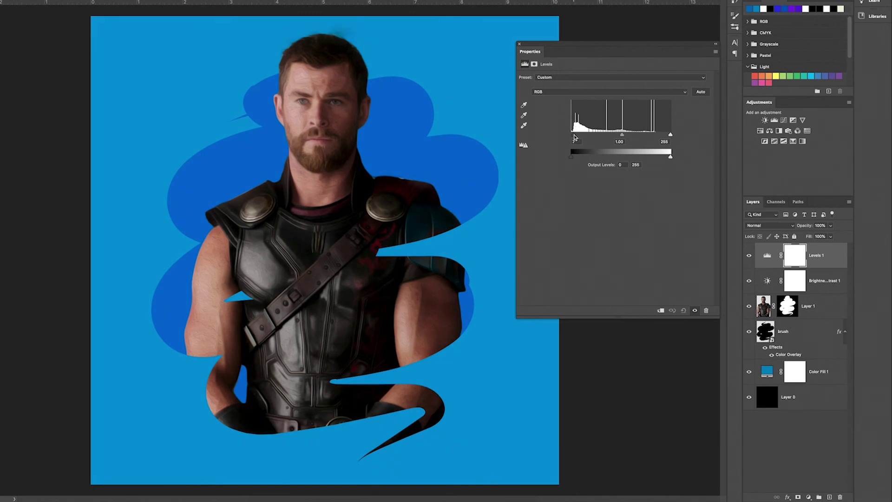
left_click_drag(670, 135, 656, 135)
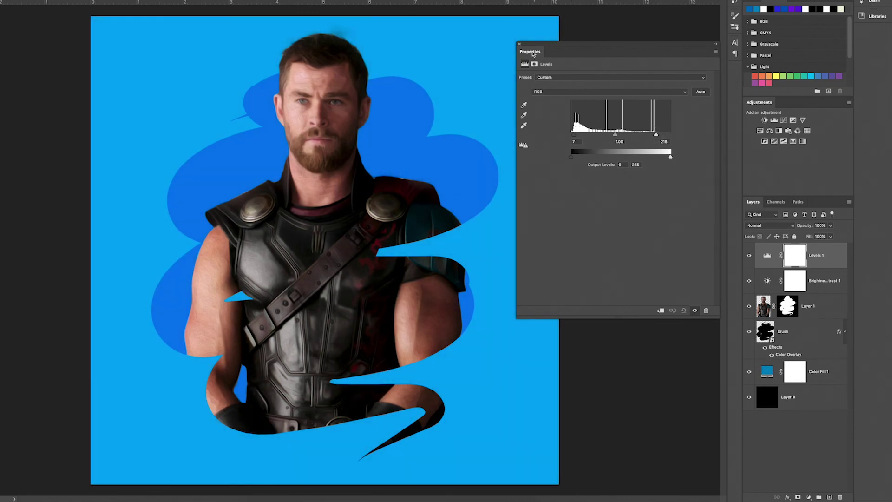
left_click(520, 45)
left_click(658, 174)
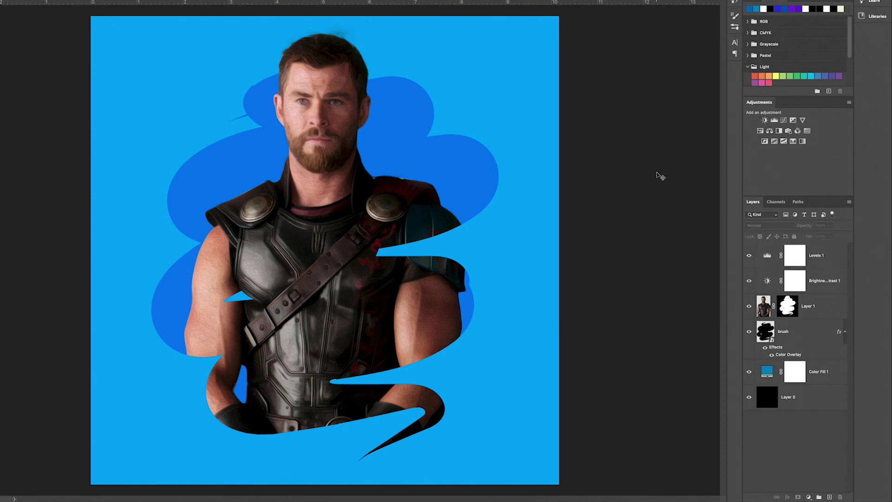
key("super+minus")
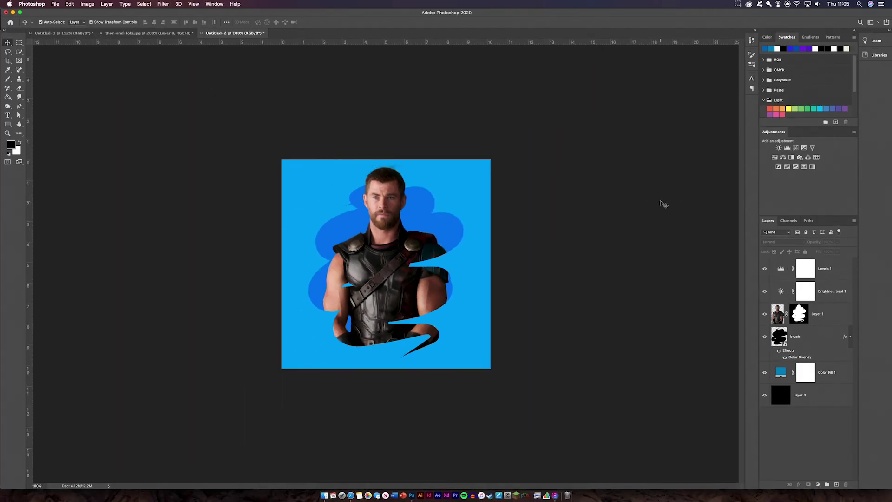